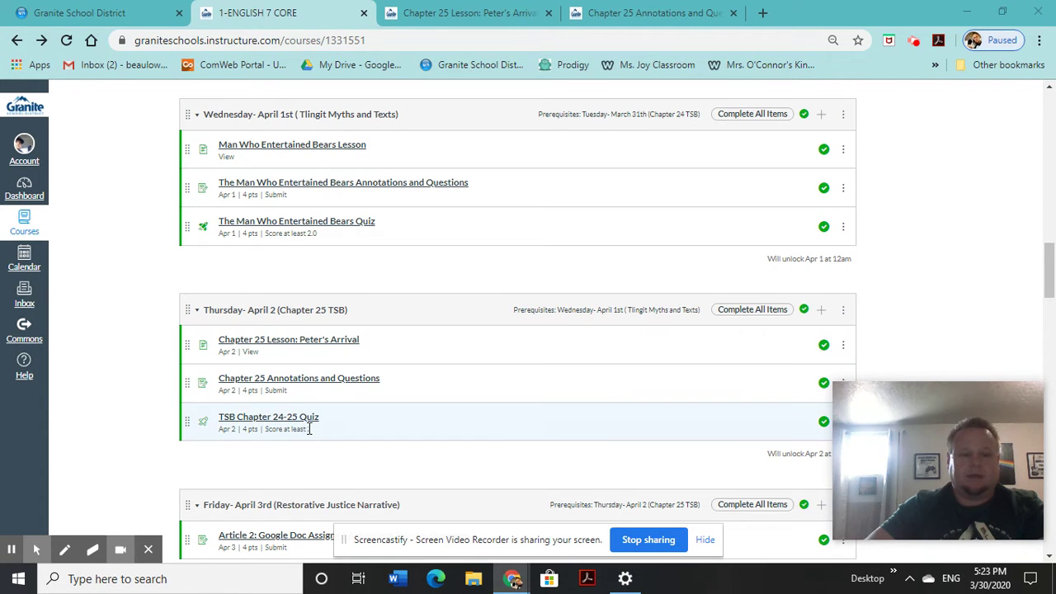
Mark the quiz's score requirement text and scroll further down the modules list.
drag(318, 435, 255, 436)
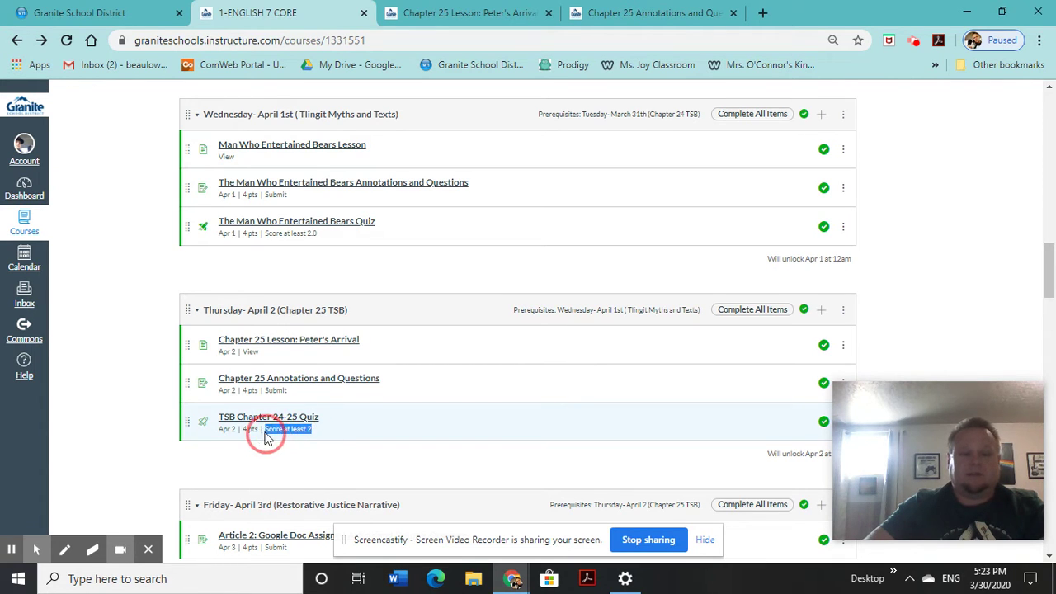
click(264, 446)
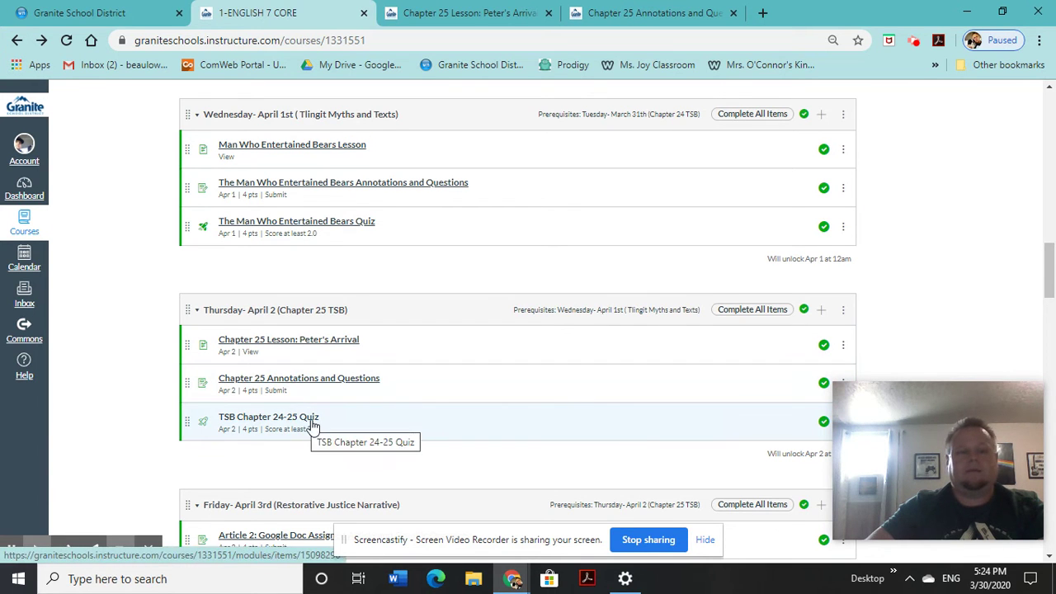
scroll(323, 417, down, 1)
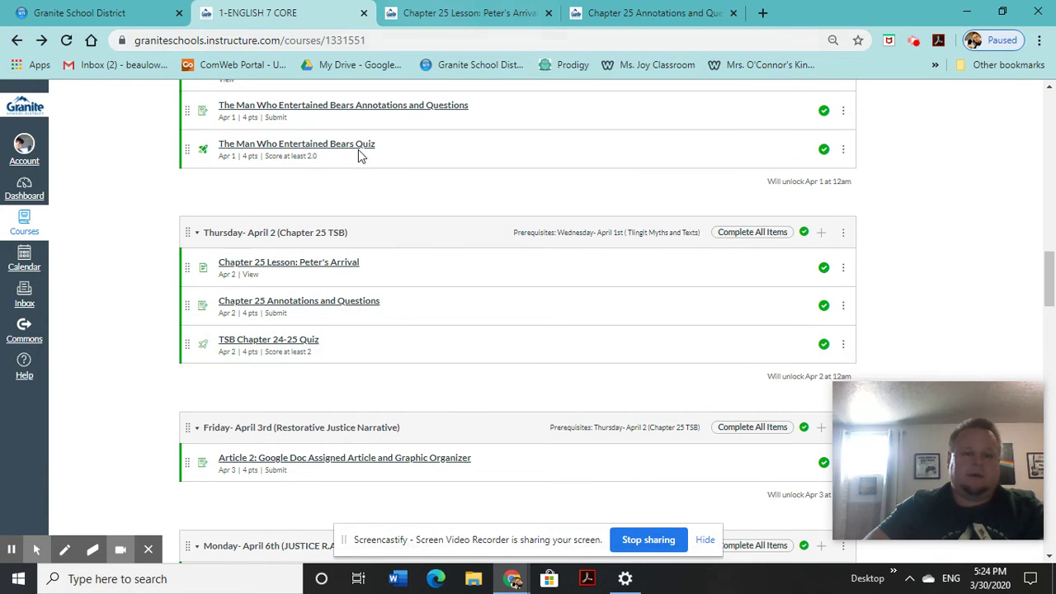
Open the Chapter 25 Lesson: Peter's Arrival page and mark the objective's part about conflicts.
click(294, 271)
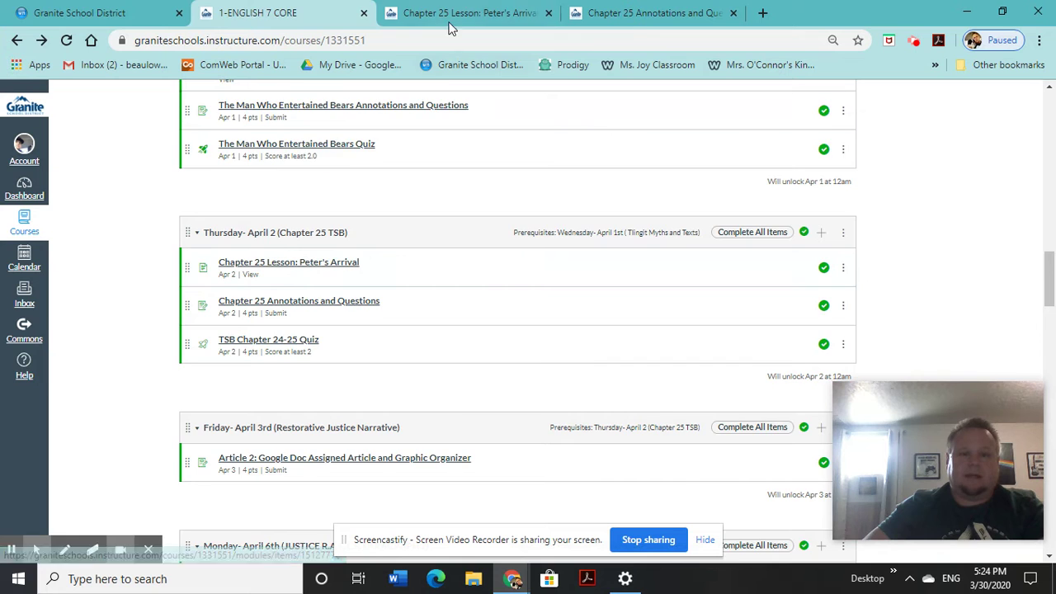
scroll(511, 371, down, 1)
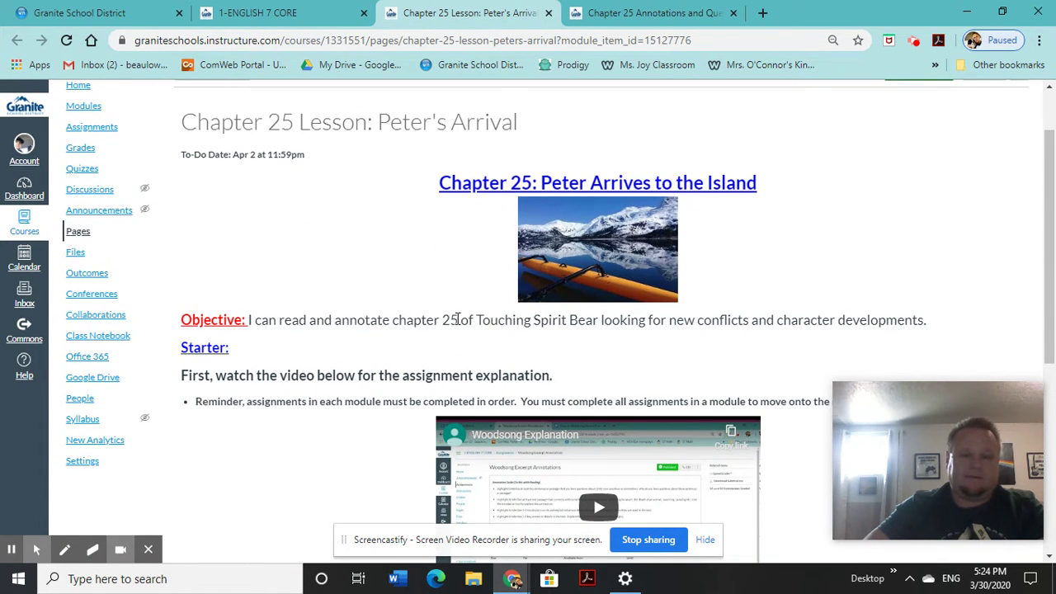
drag(598, 323, 925, 333)
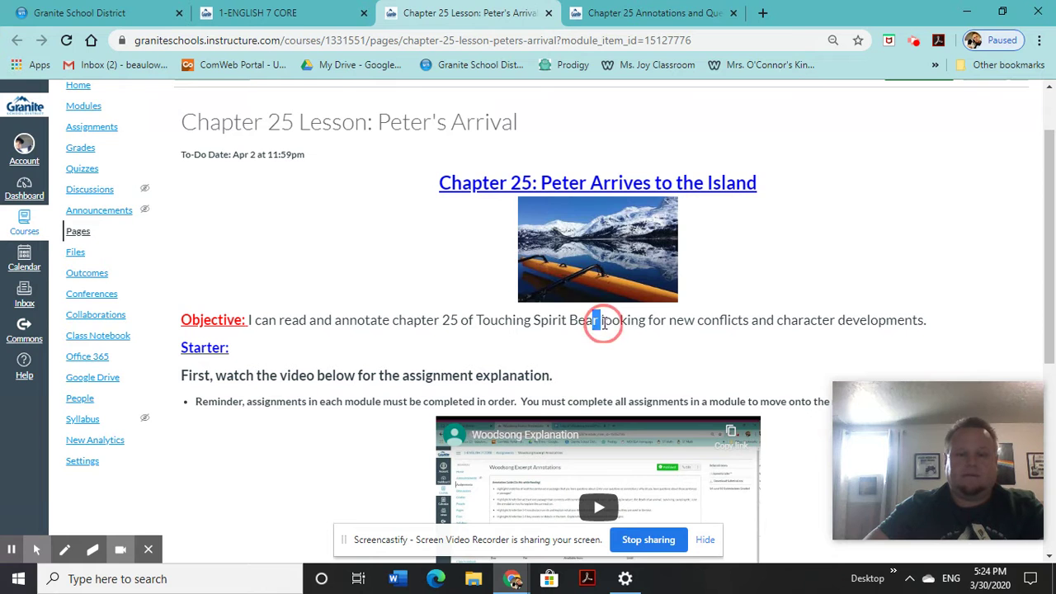
click(394, 348)
Scroll the lesson page to the Chapter 25 Annotations and Questions assignment and open it.
scroll(355, 340, down, 2)
scroll(320, 333, down, 2)
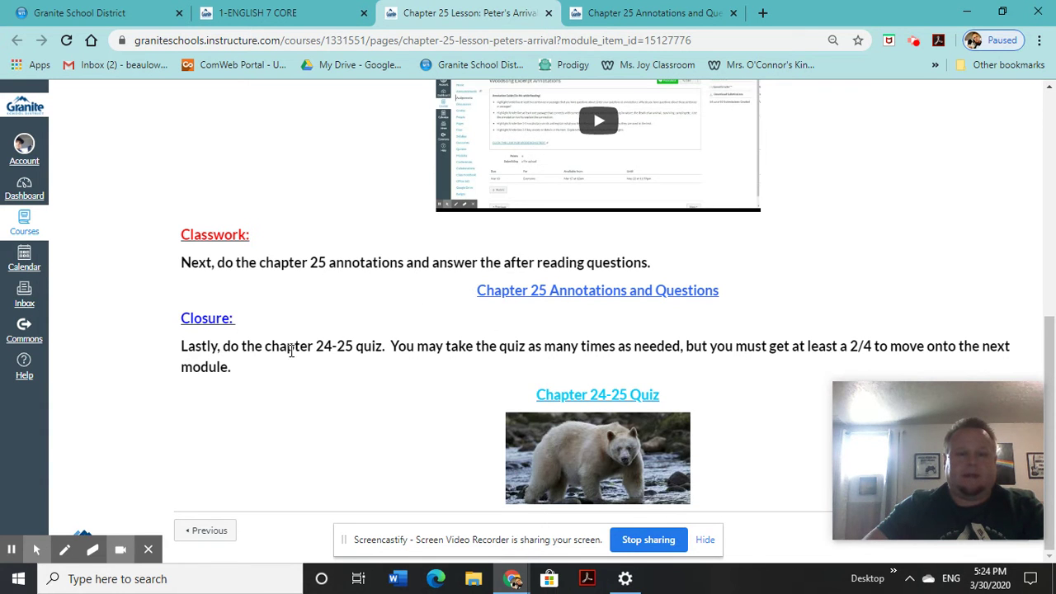
scroll(432, 353, up, 2)
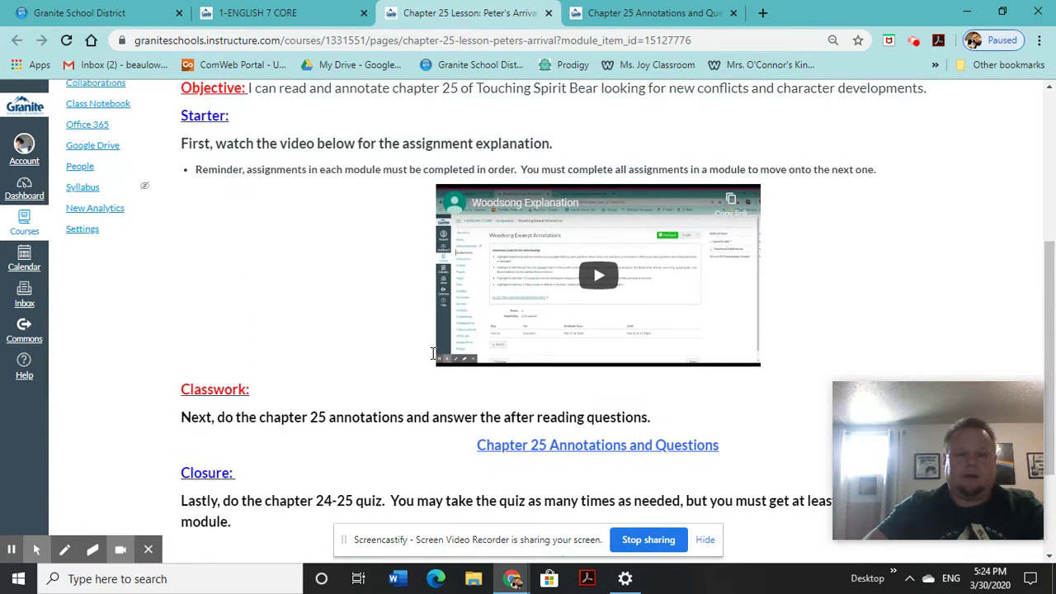
scroll(432, 354, down, 1)
click(543, 373)
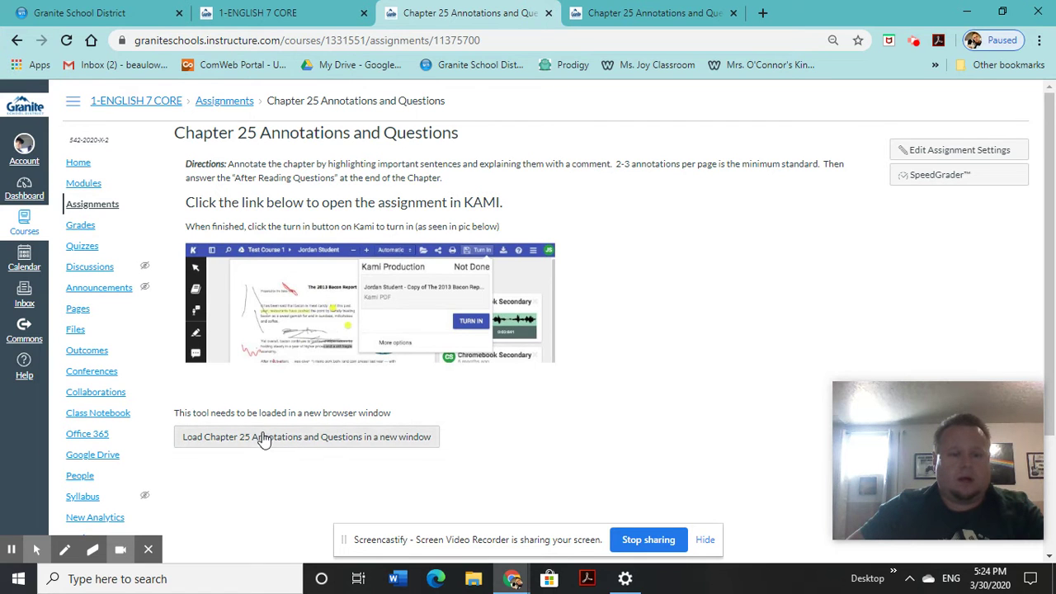
Load Chapter 25 Annotations and Questions in Kami in a new tab.
click(263, 439)
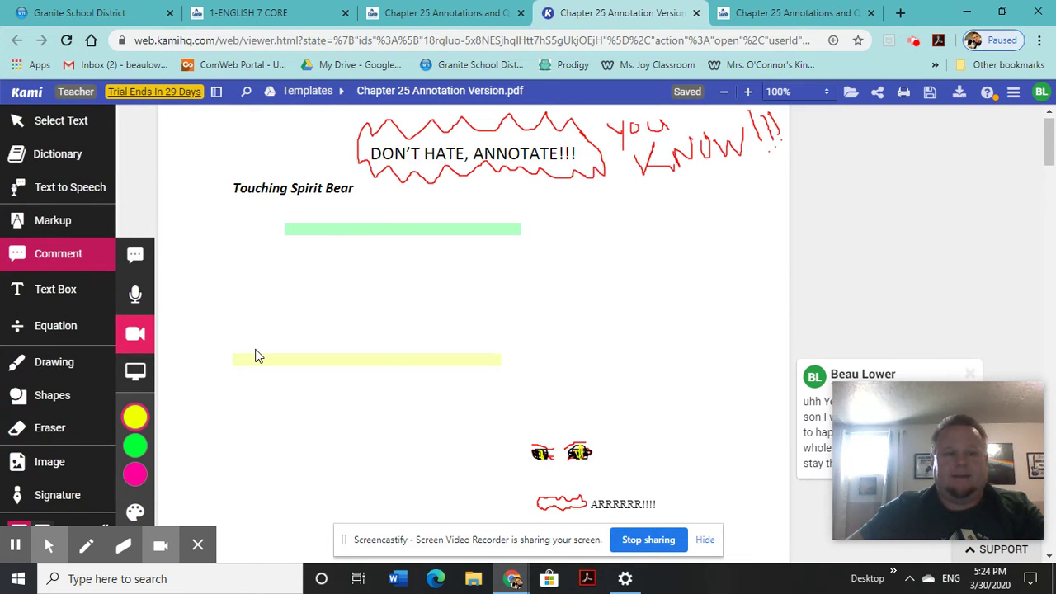
Select the line about Peter's parents and highlight the minimum-annotations sentence in green.
triple_click(276, 365)
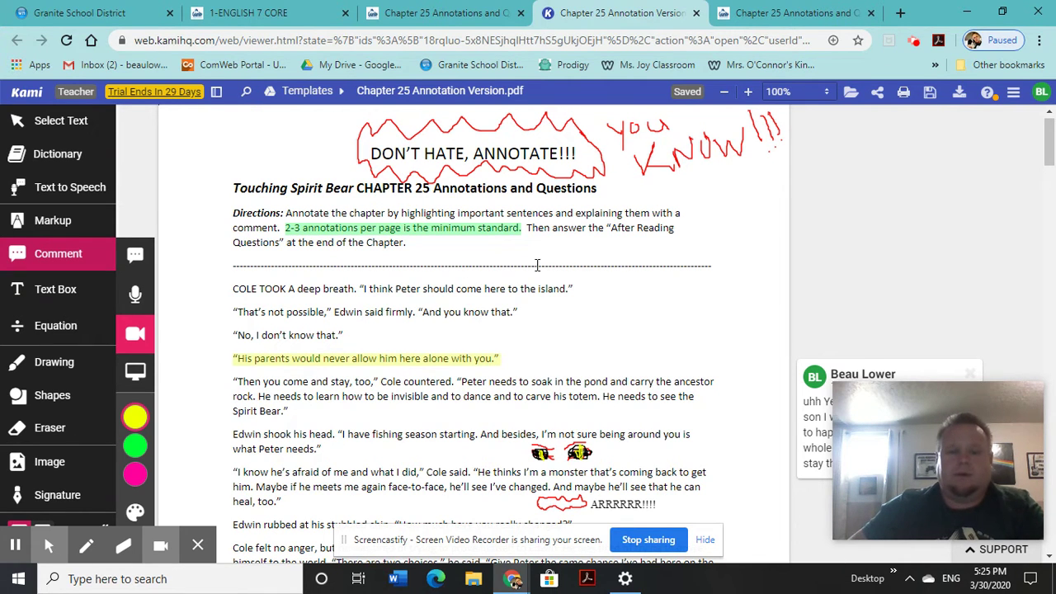
click(287, 229)
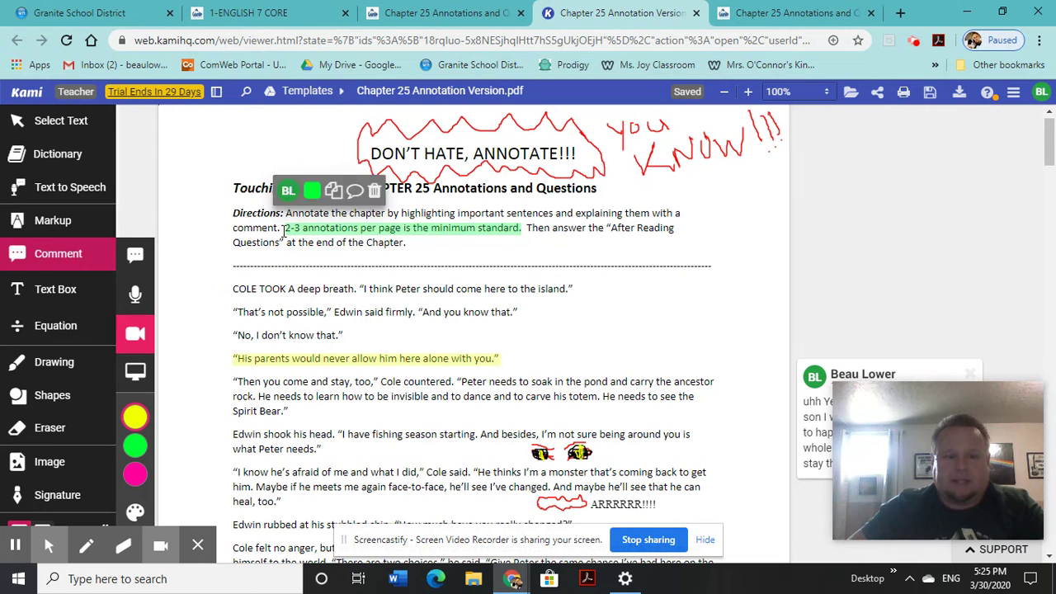
drag(285, 227, 506, 234)
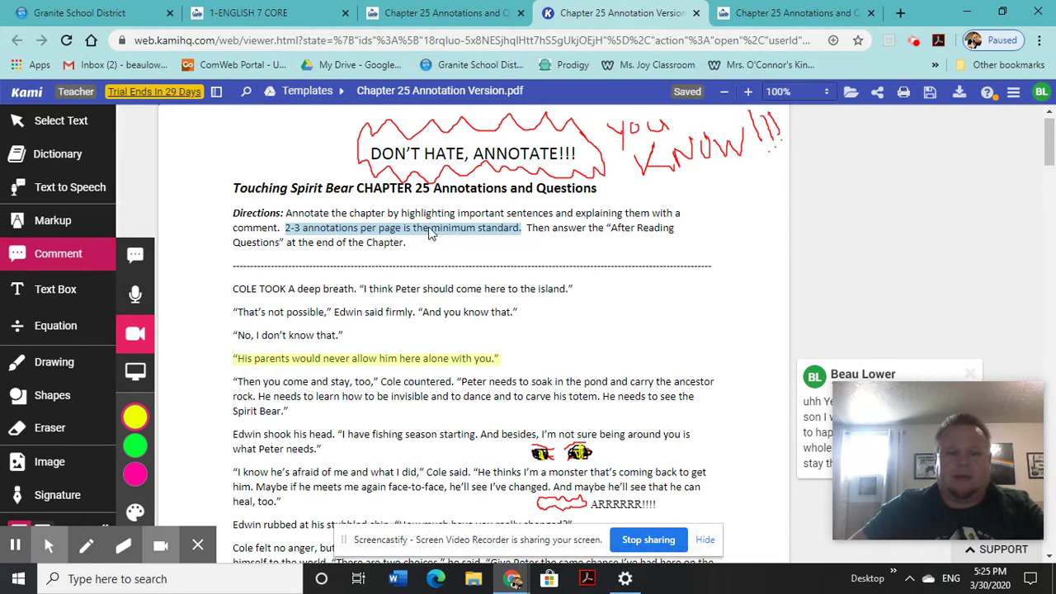
drag(507, 234, 522, 232)
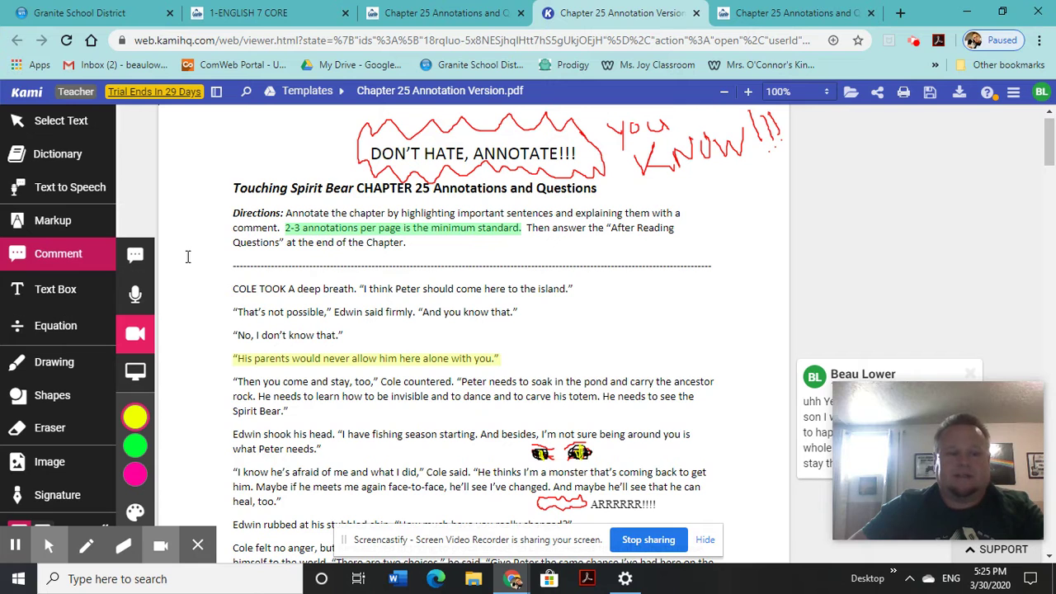
Highlight 'answer the After Reading Questions at the end of the Chapter' in green.
click(64, 224)
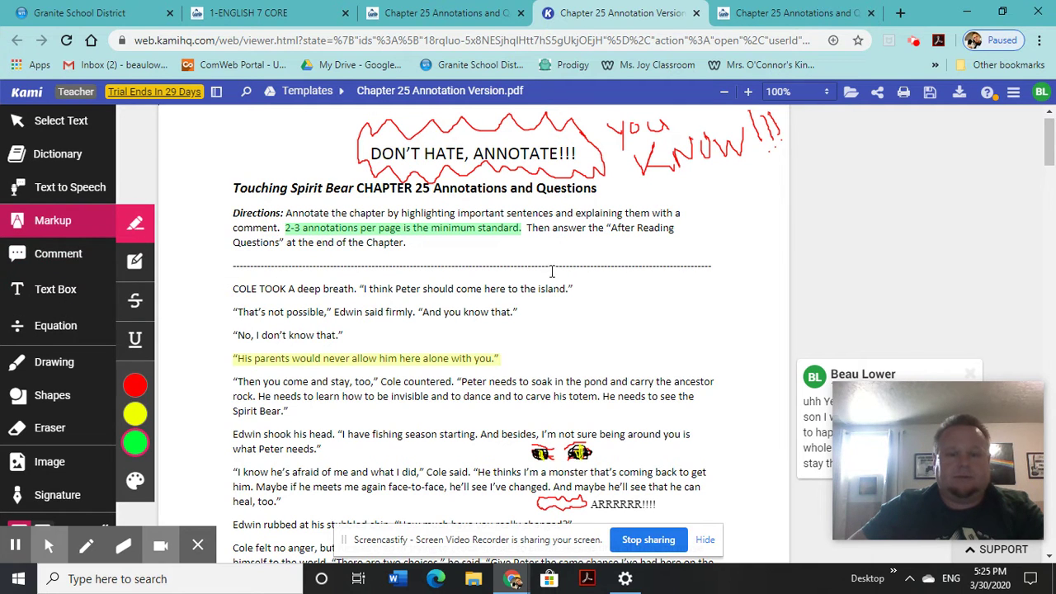
drag(550, 229, 408, 243)
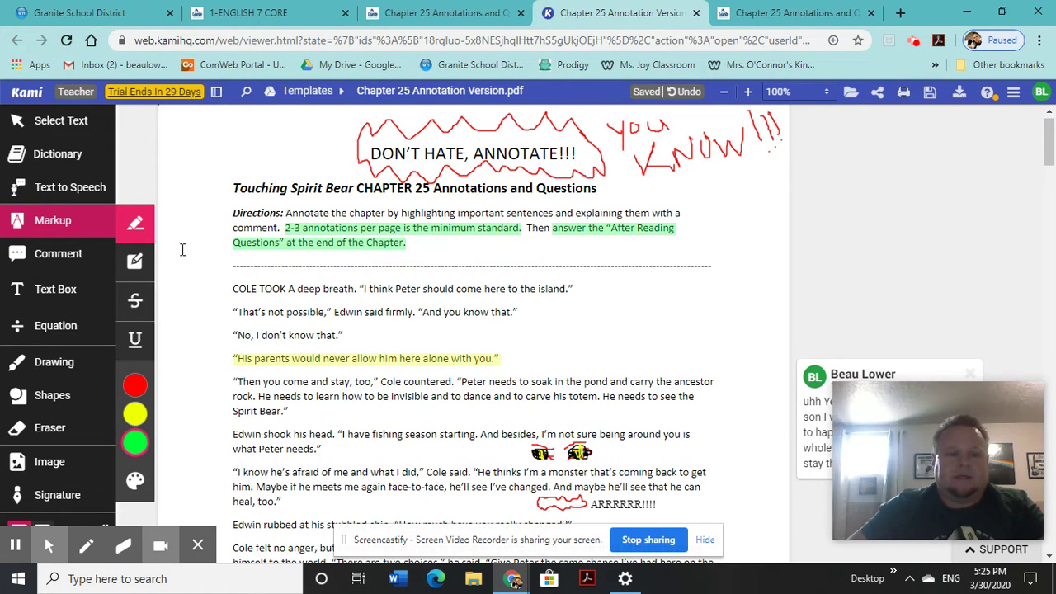
click(59, 257)
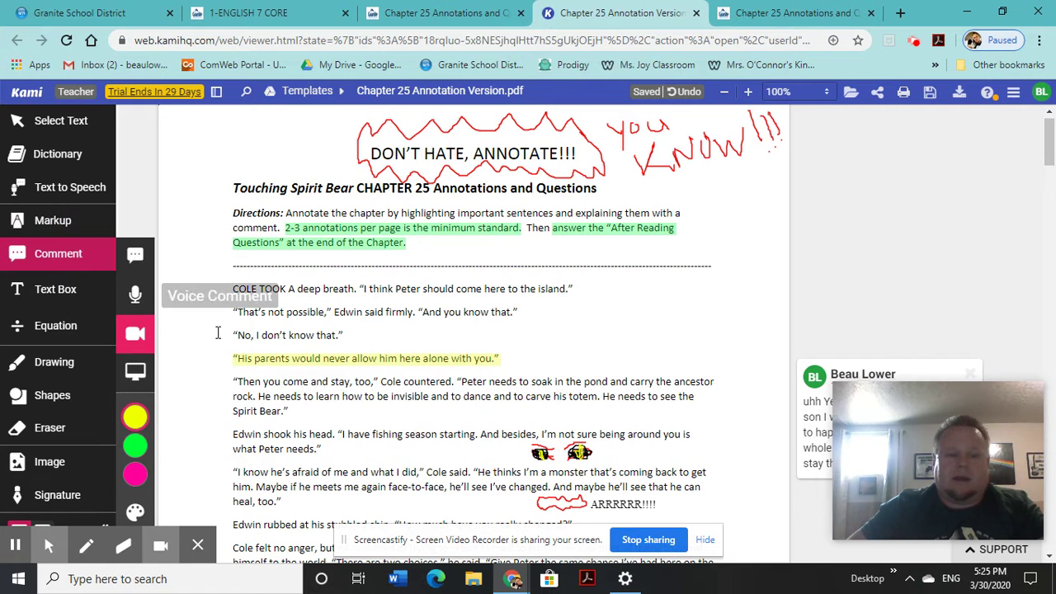
click(487, 359)
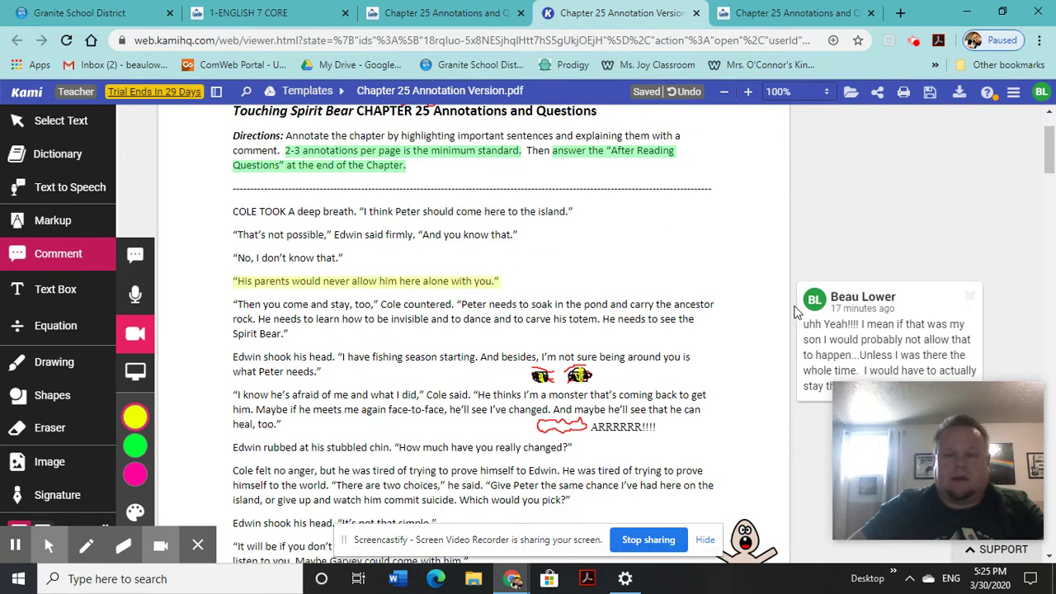
click(500, 254)
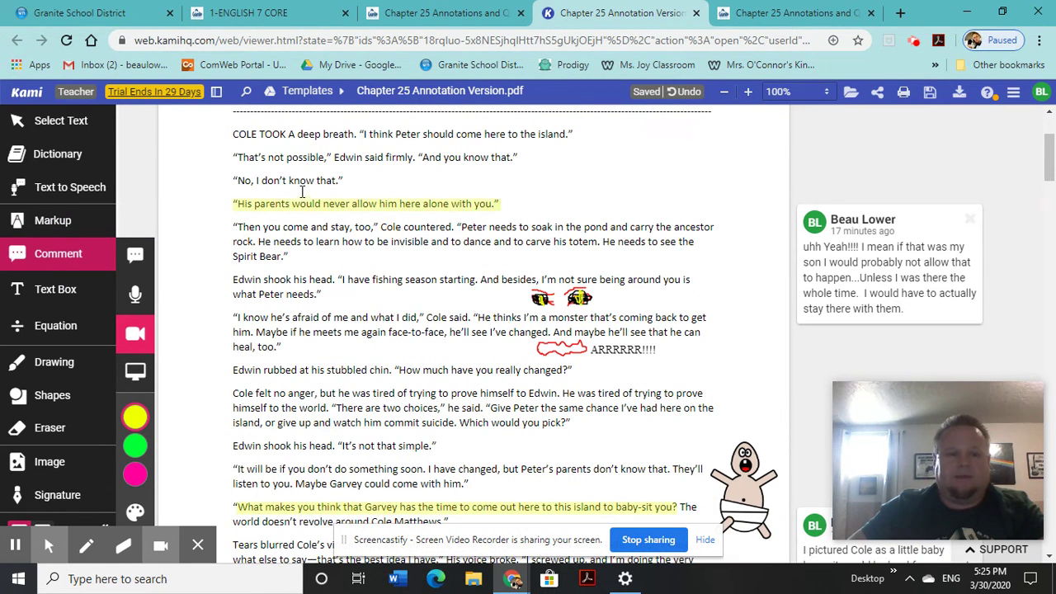
scroll(302, 191, up, 1)
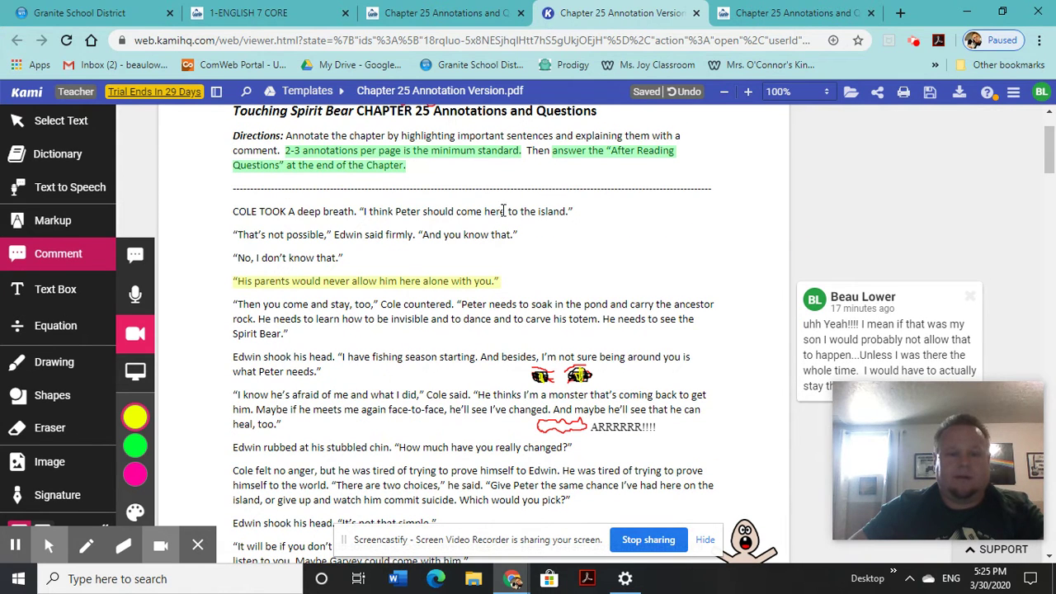
click(244, 283)
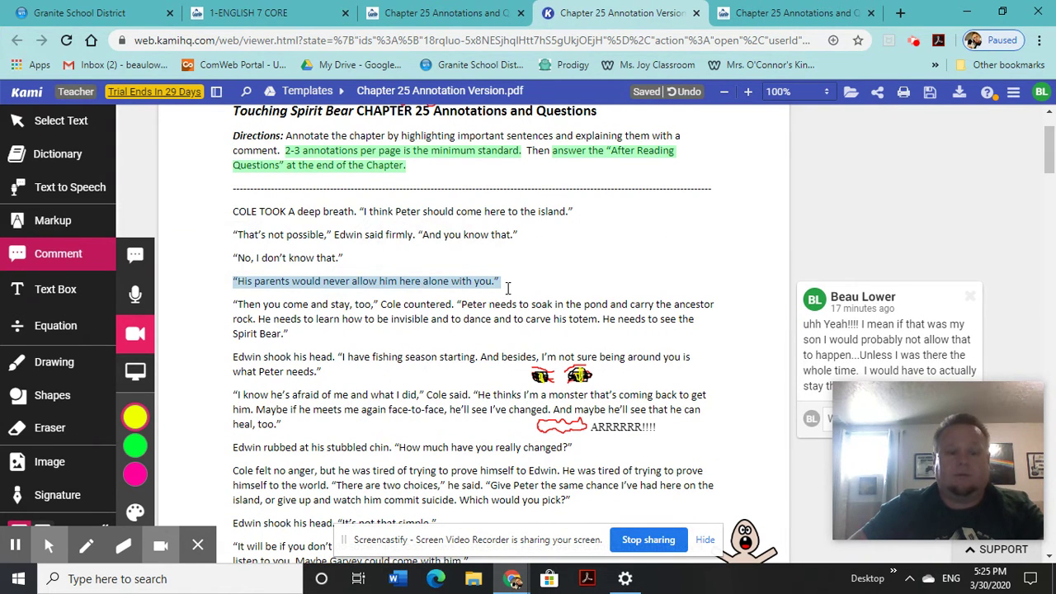
scroll(692, 304, down, 1)
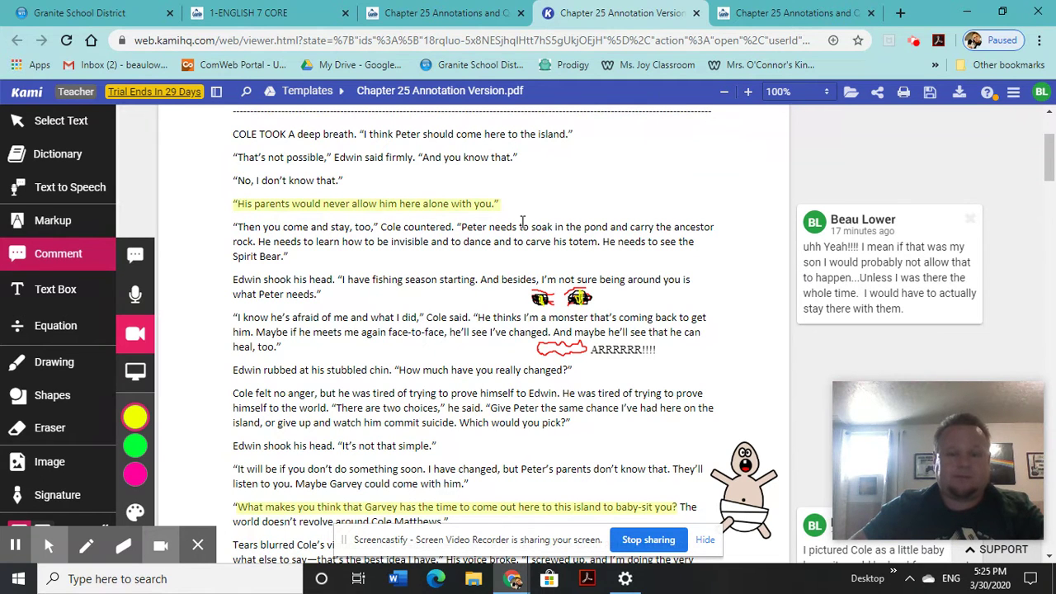
scroll(522, 221, down, 2)
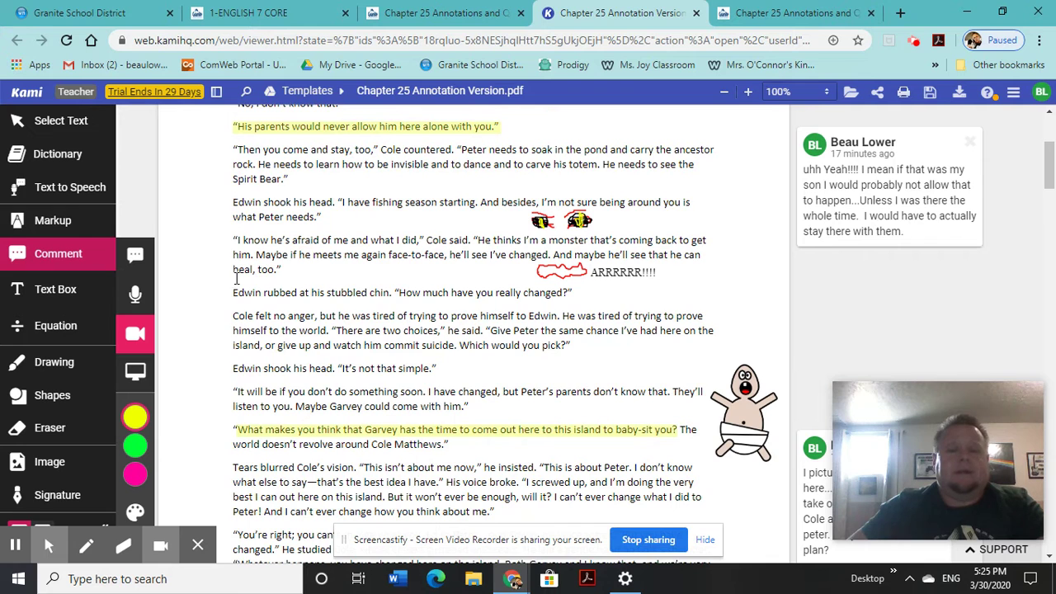
scroll(425, 272, up, 2)
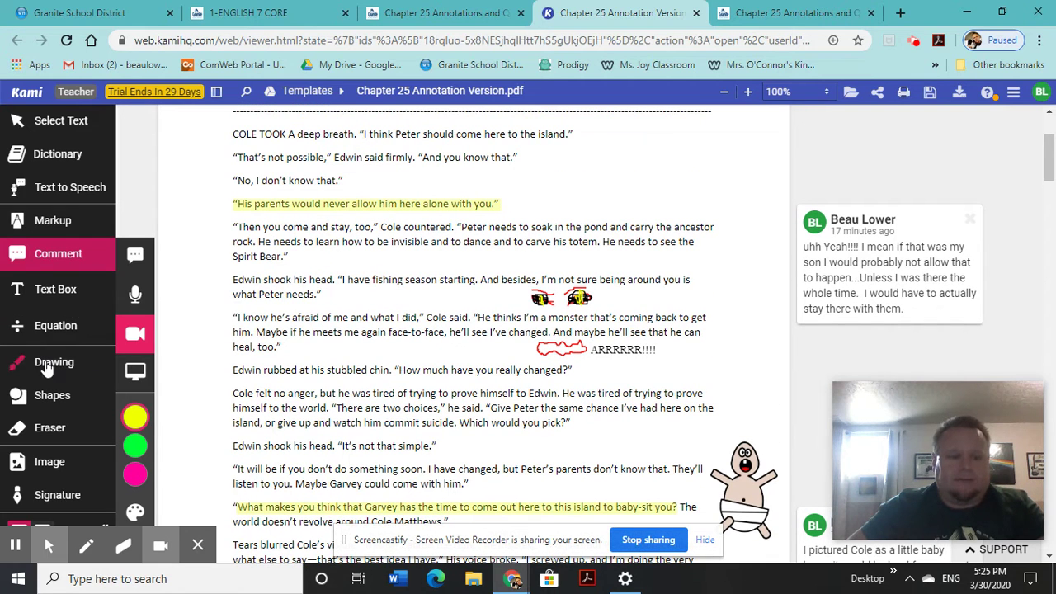
click(50, 363)
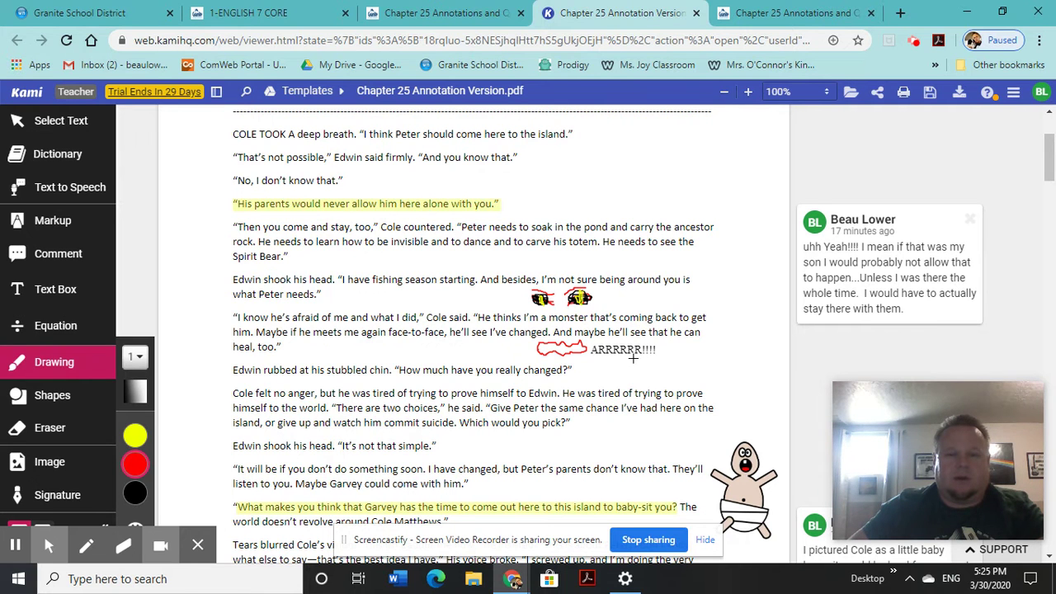
scroll(544, 346, down, 2)
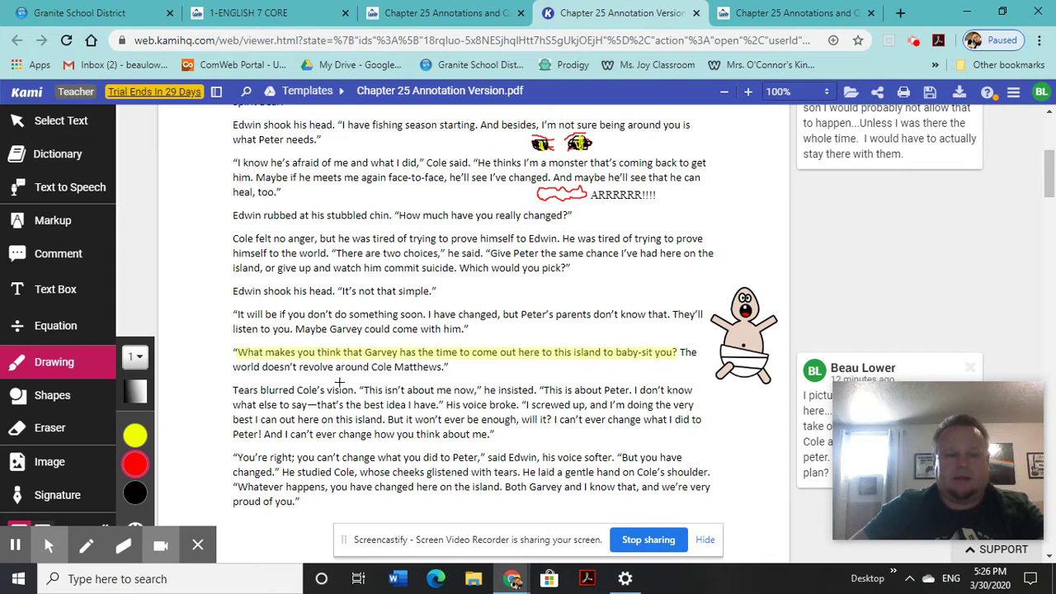
click(67, 466)
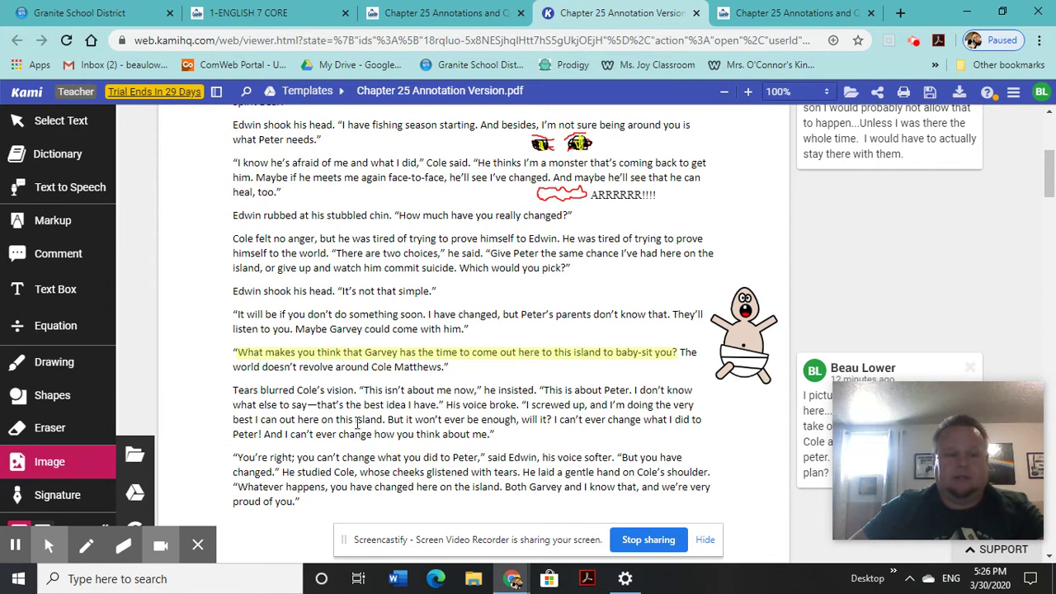
scroll(201, 497, down, 2)
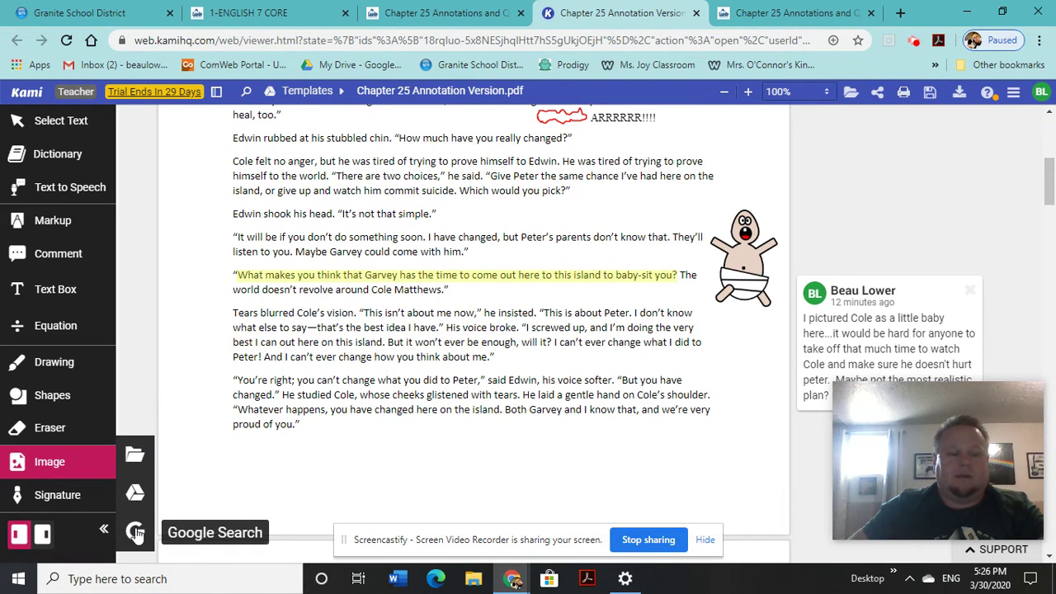
click(136, 532)
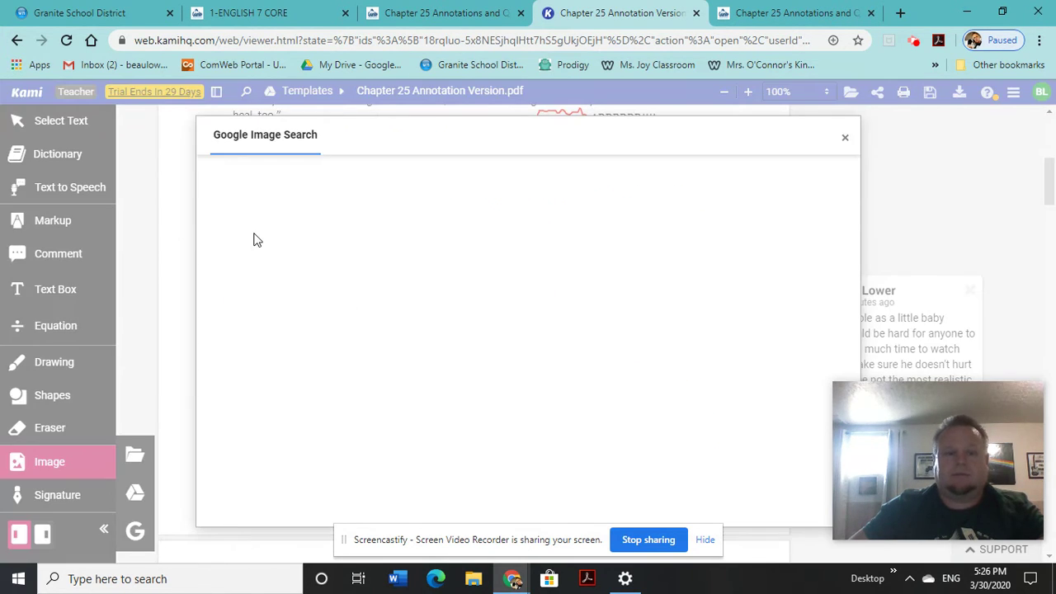
click(314, 183)
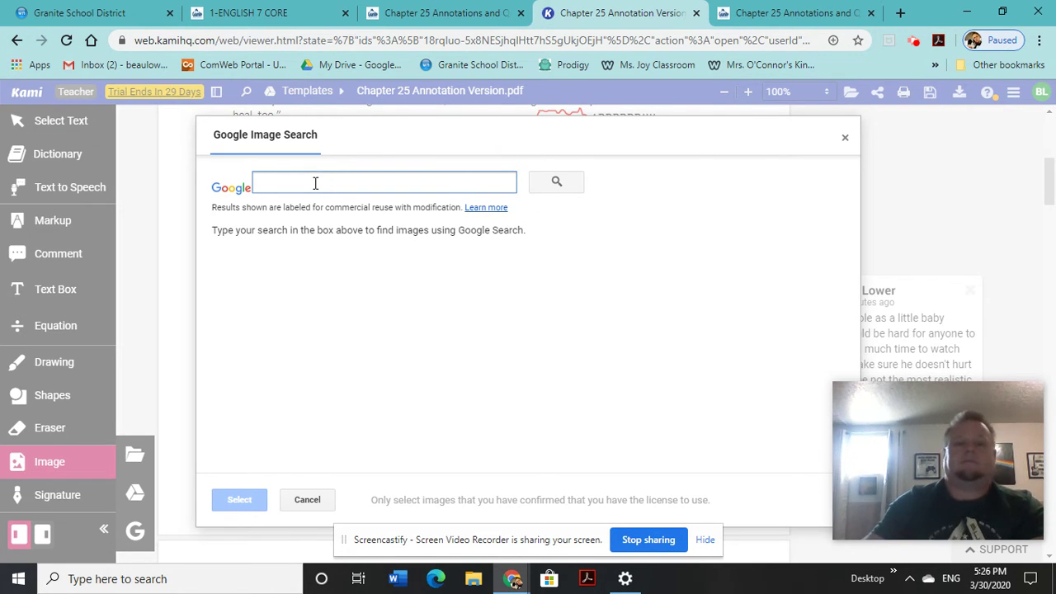
click(844, 139)
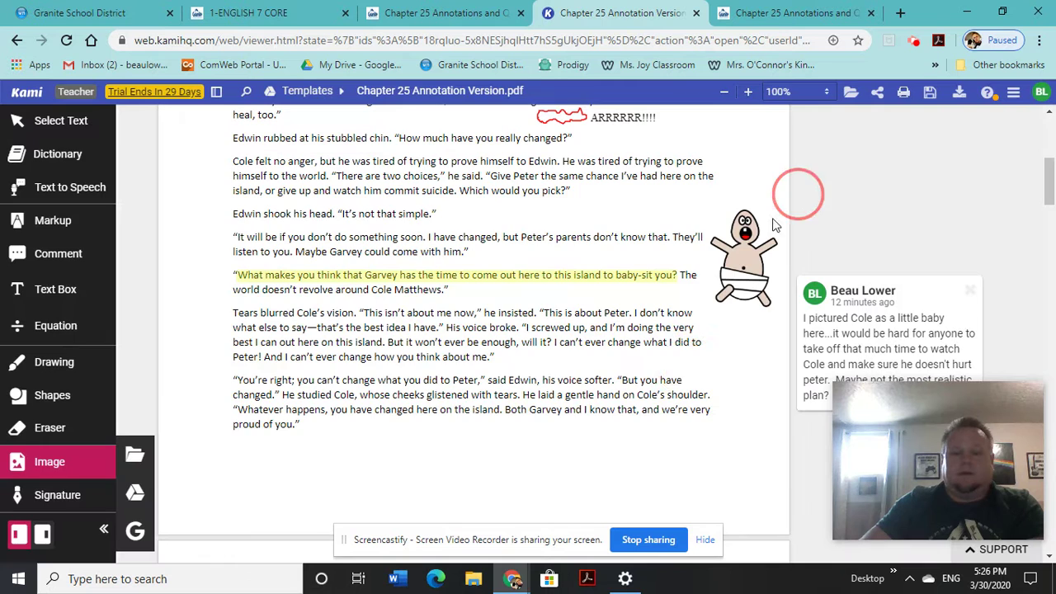
click(730, 302)
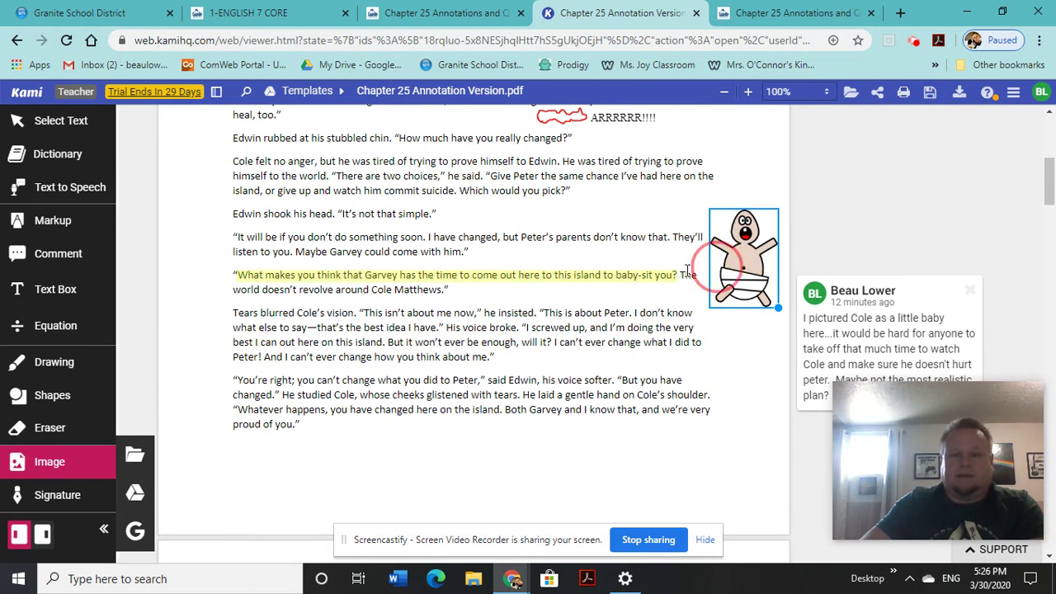
click(509, 282)
Drag the baby picture over the passage, enlarge then shrink it, and return it to the margin.
scroll(495, 212, down, 1)
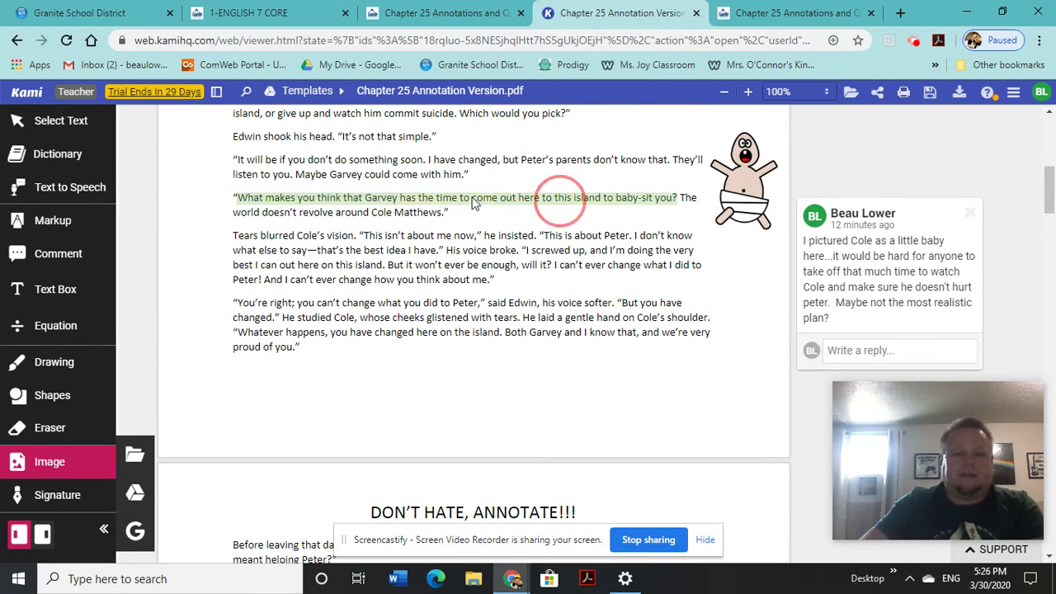
click(743, 181)
drag(742, 186, 631, 289)
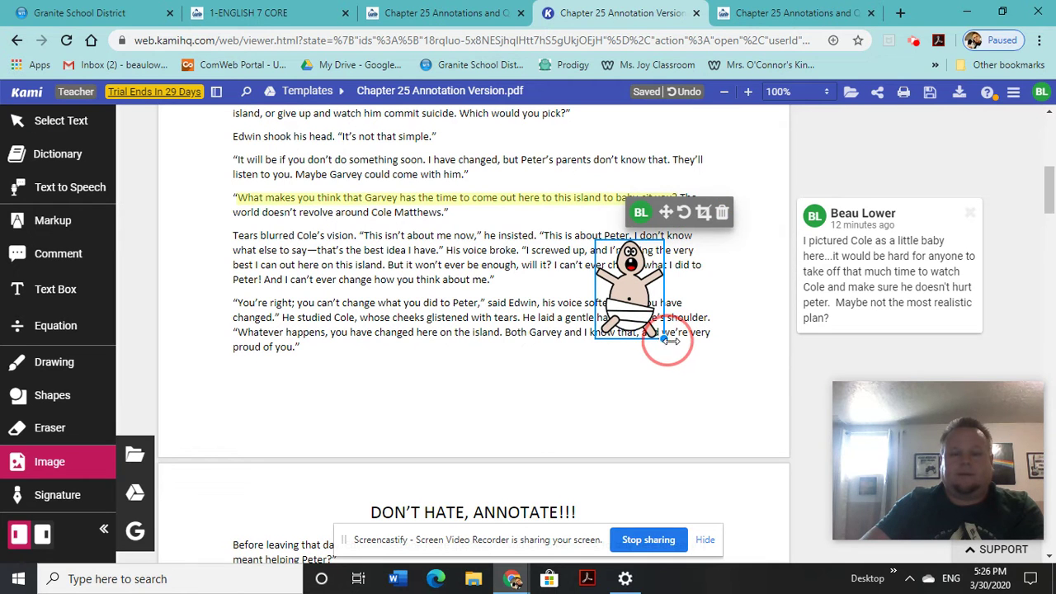
drag(664, 336, 728, 372)
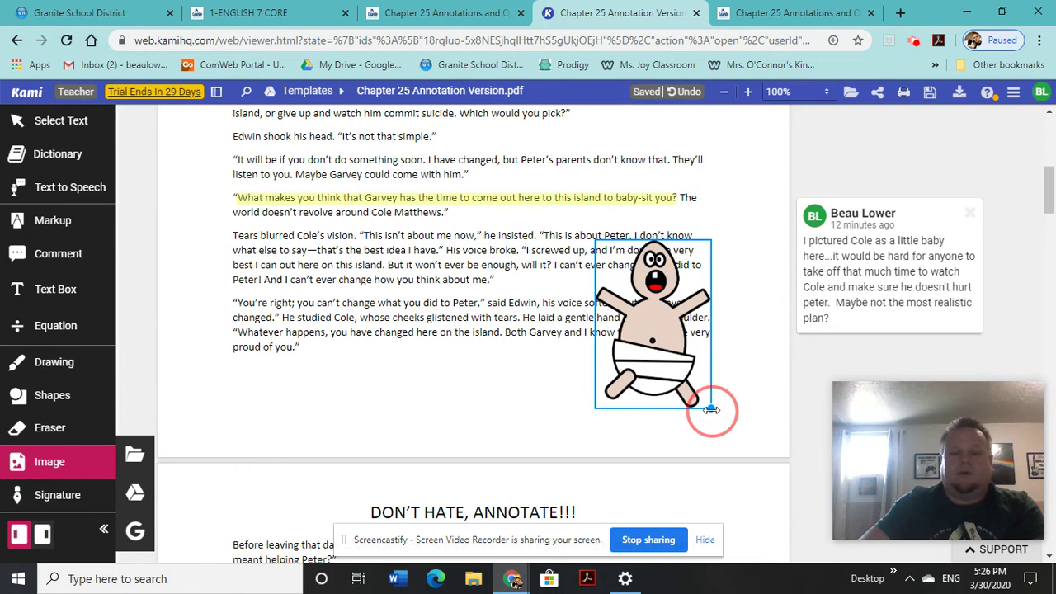
mouse_move(715, 409)
mouse_down()
mouse_move(647, 314)
mouse_move(745, 198)
mouse_up()
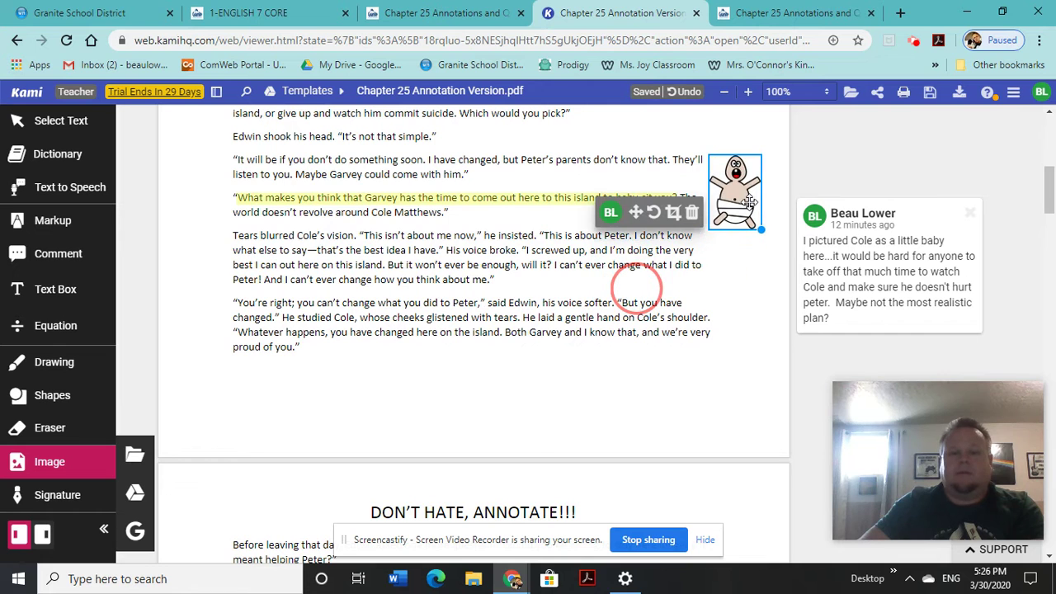
click(773, 229)
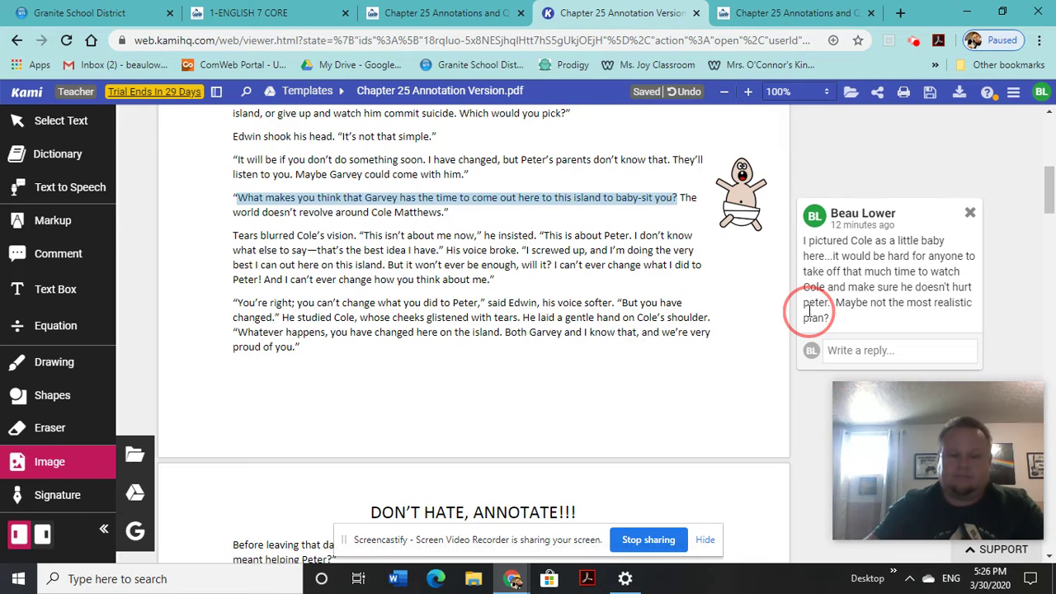
scroll(585, 252, down, 3)
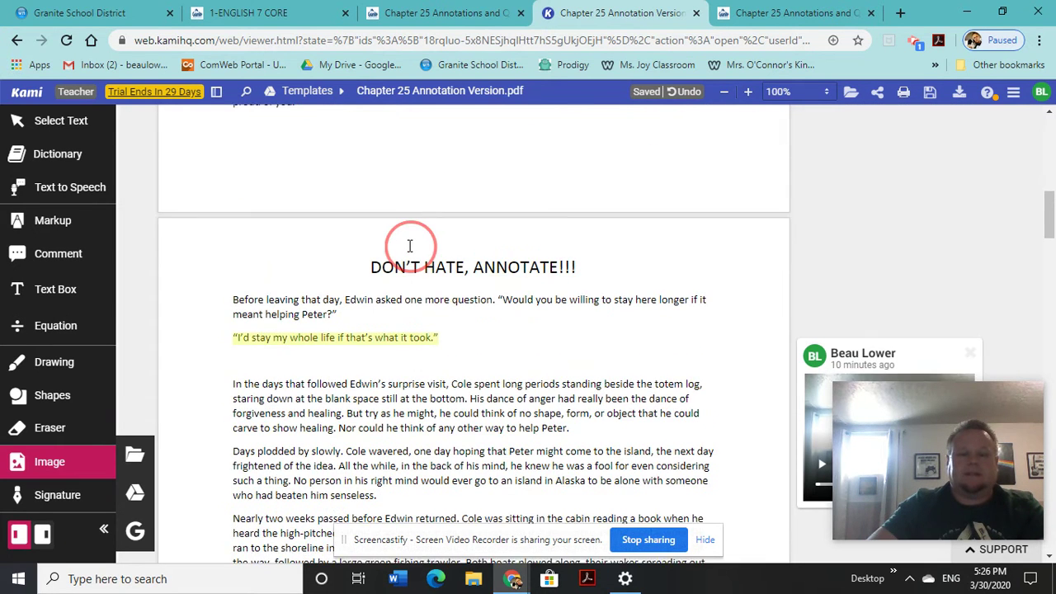
scroll(410, 243, down, 2)
click(230, 190)
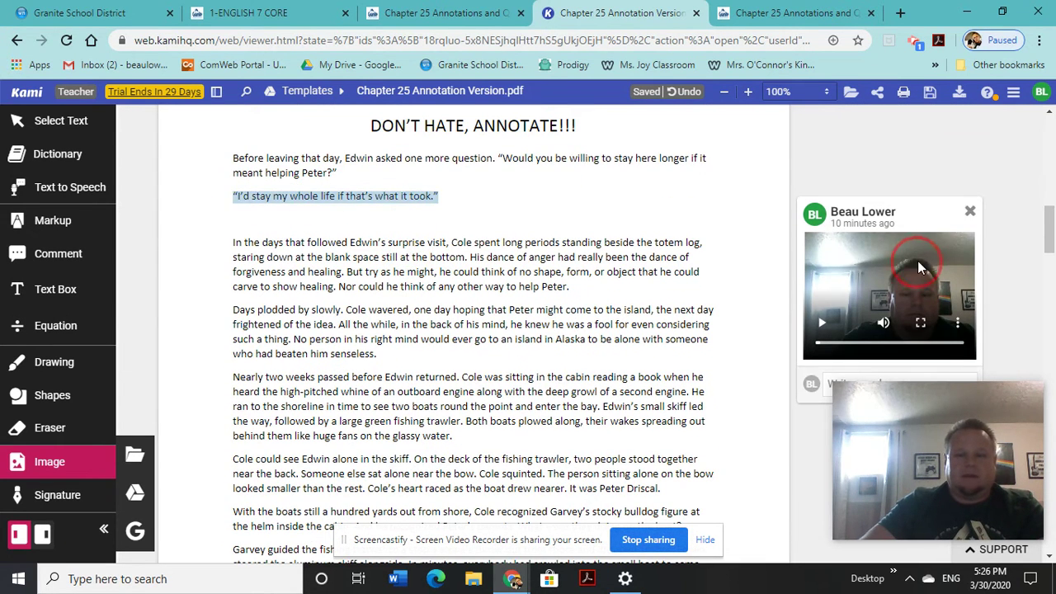
scroll(566, 236, down, 2)
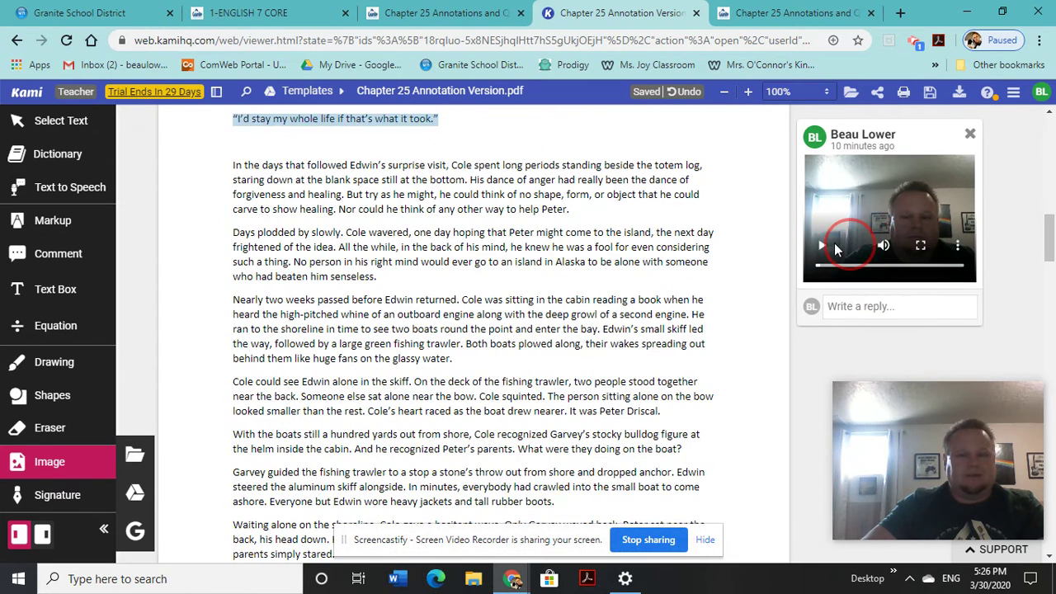
scroll(523, 243, up, 2)
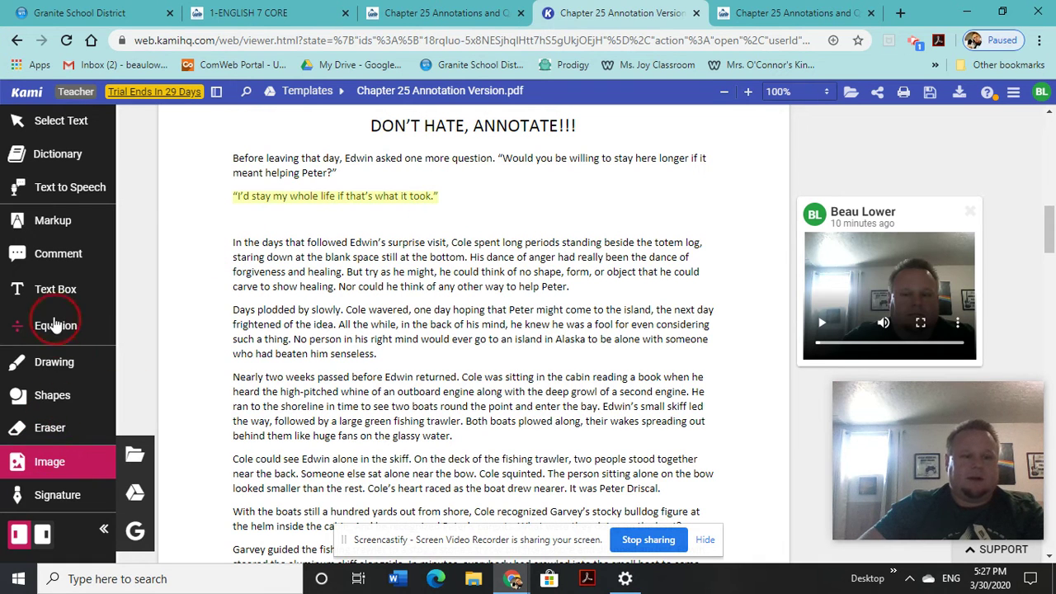
click(57, 261)
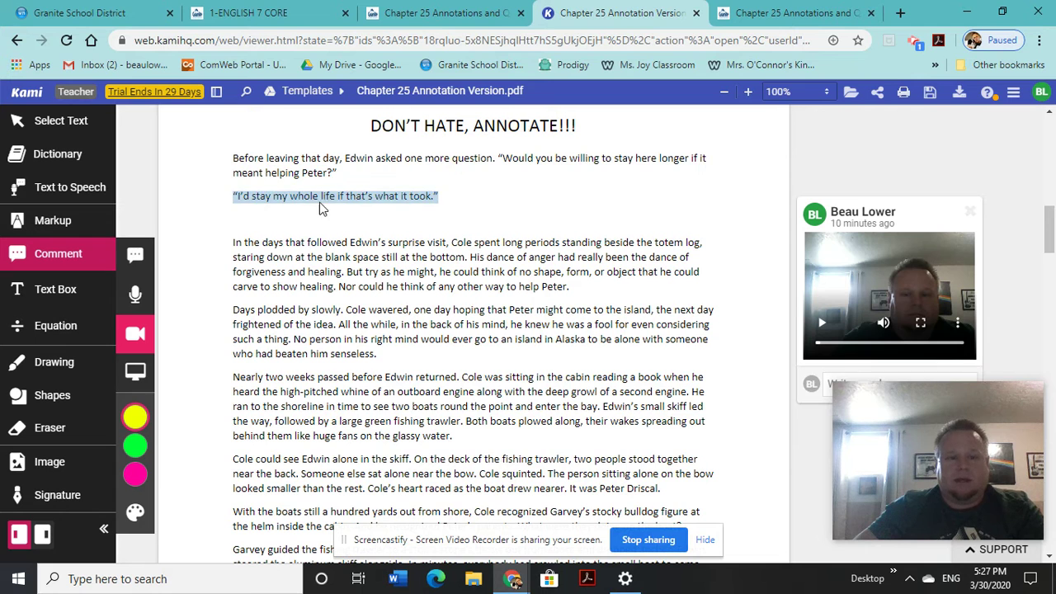
double_click(899, 198)
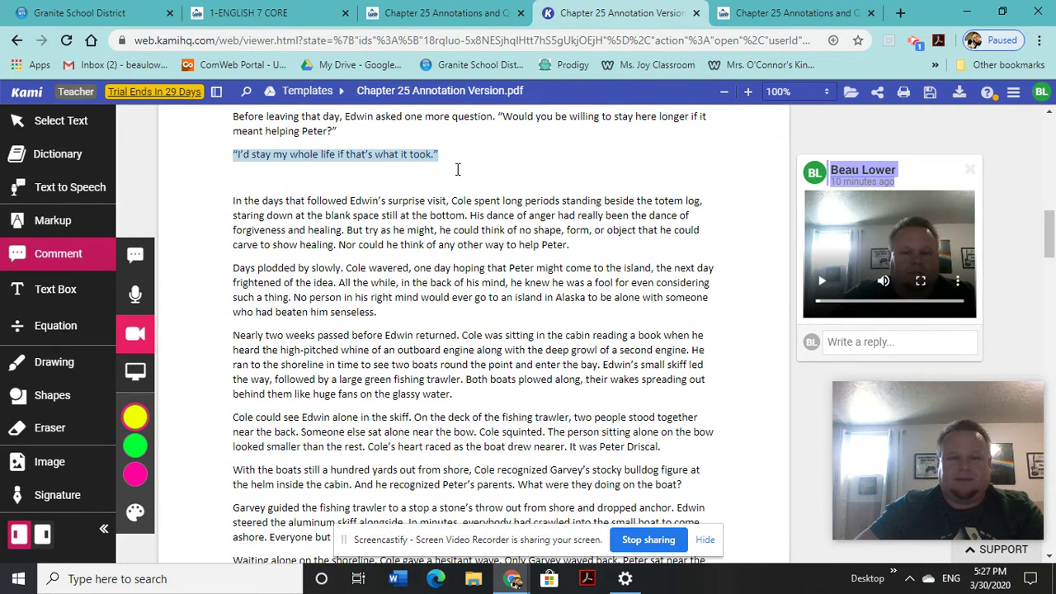
click(491, 165)
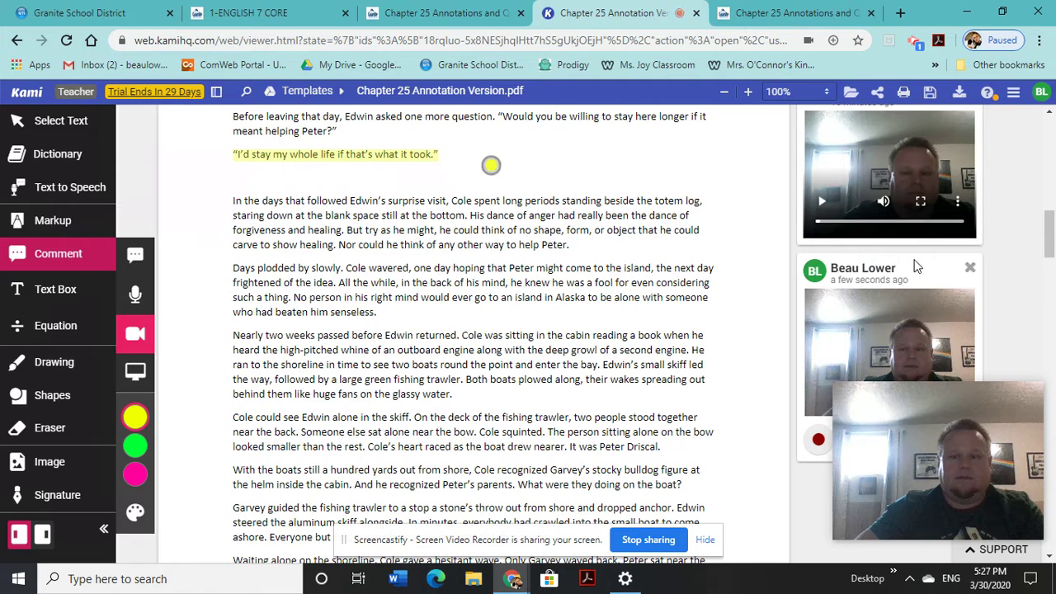
click(971, 270)
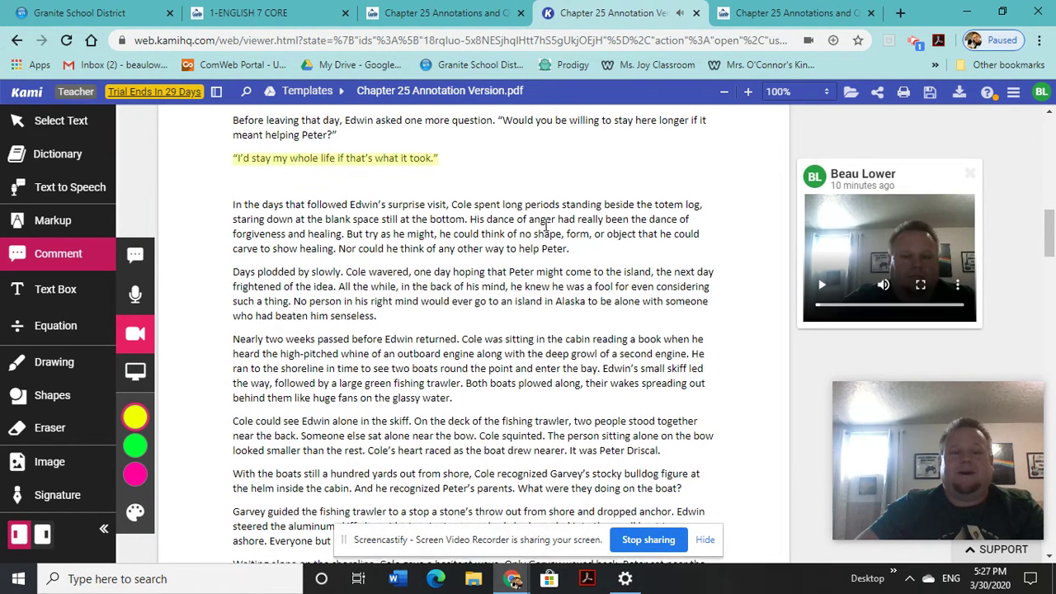
scroll(673, 226, up, 1)
scroll(673, 226, down, 1)
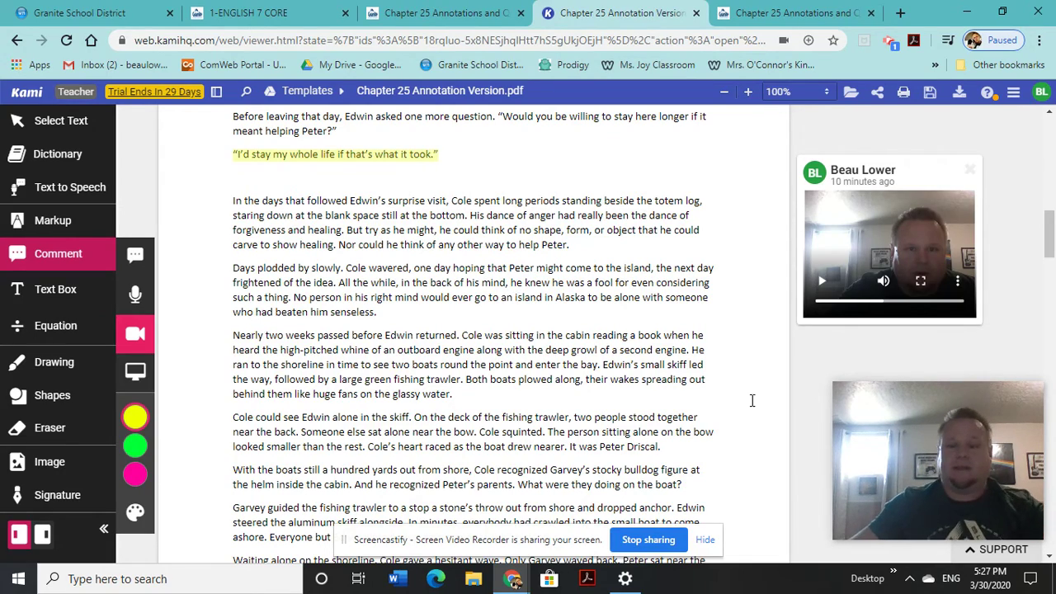
scroll(569, 395, down, 2)
scroll(569, 395, up, 10)
scroll(570, 395, up, 2)
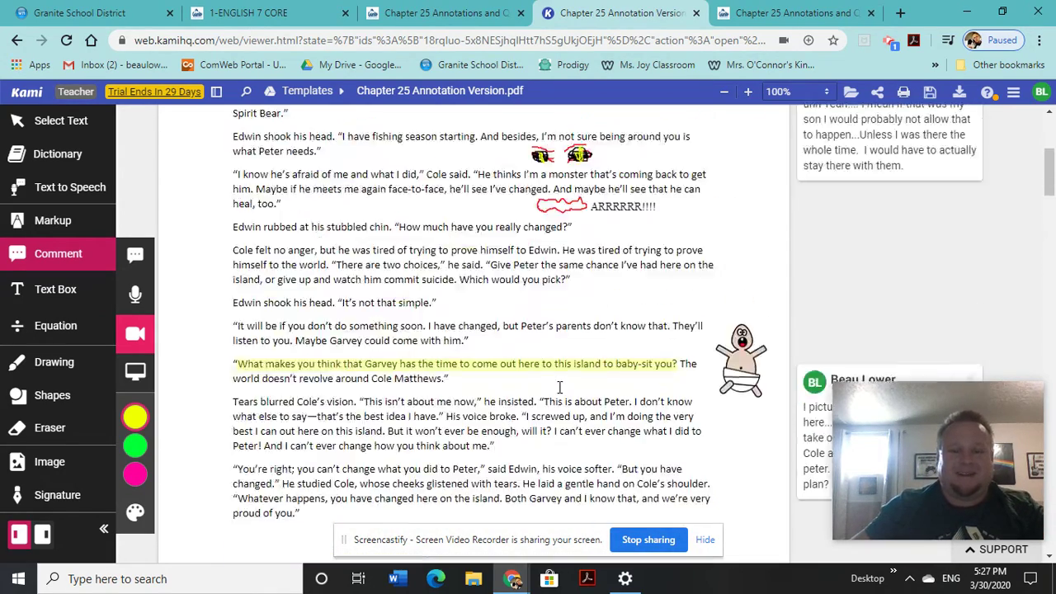
scroll(561, 386, up, 5)
scroll(561, 386, up, 3)
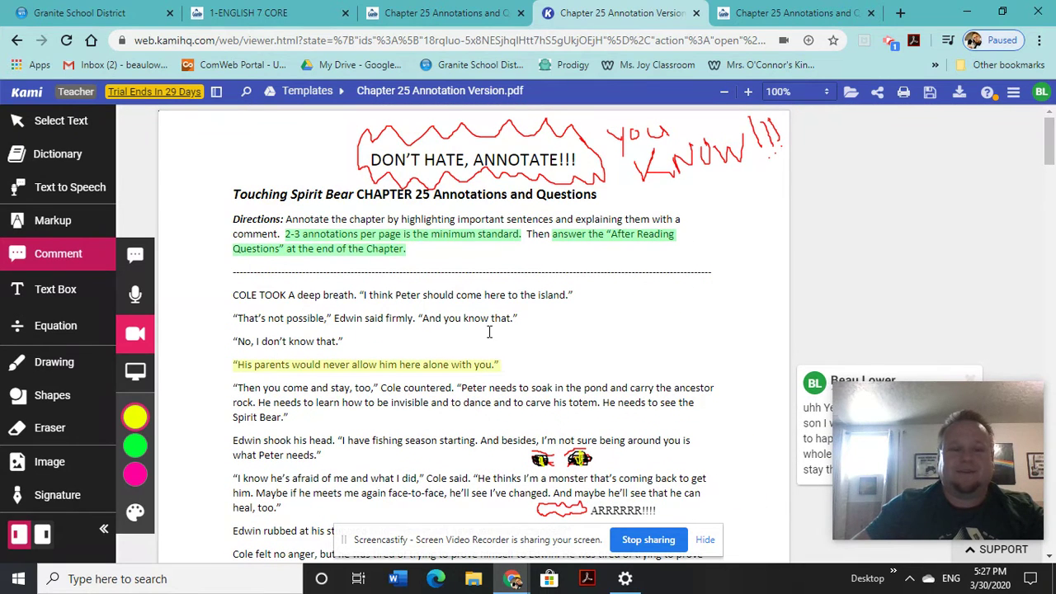
click(293, 236)
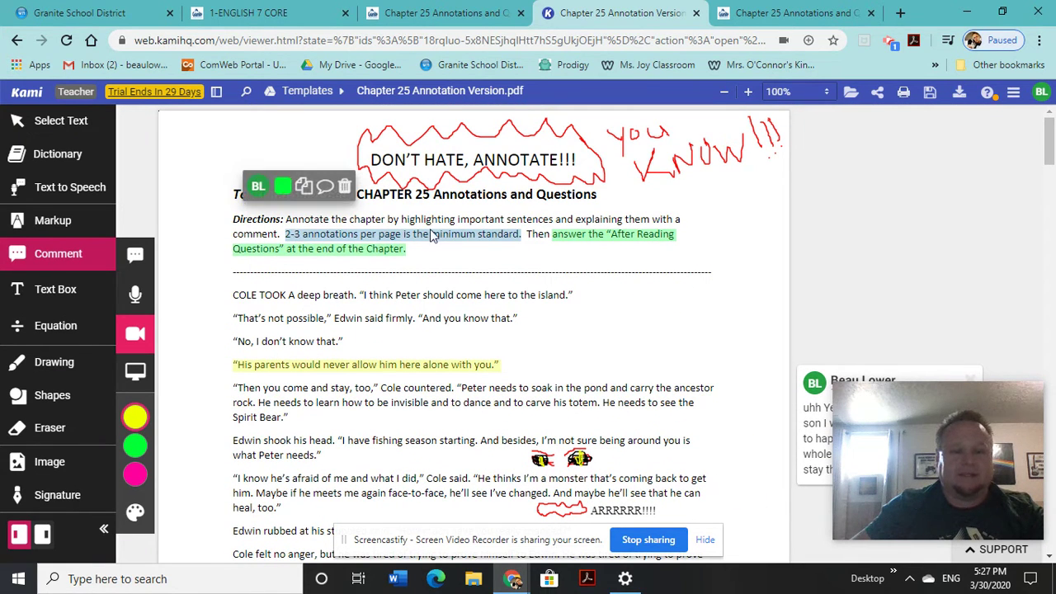
click(431, 236)
scroll(546, 281, down, 2)
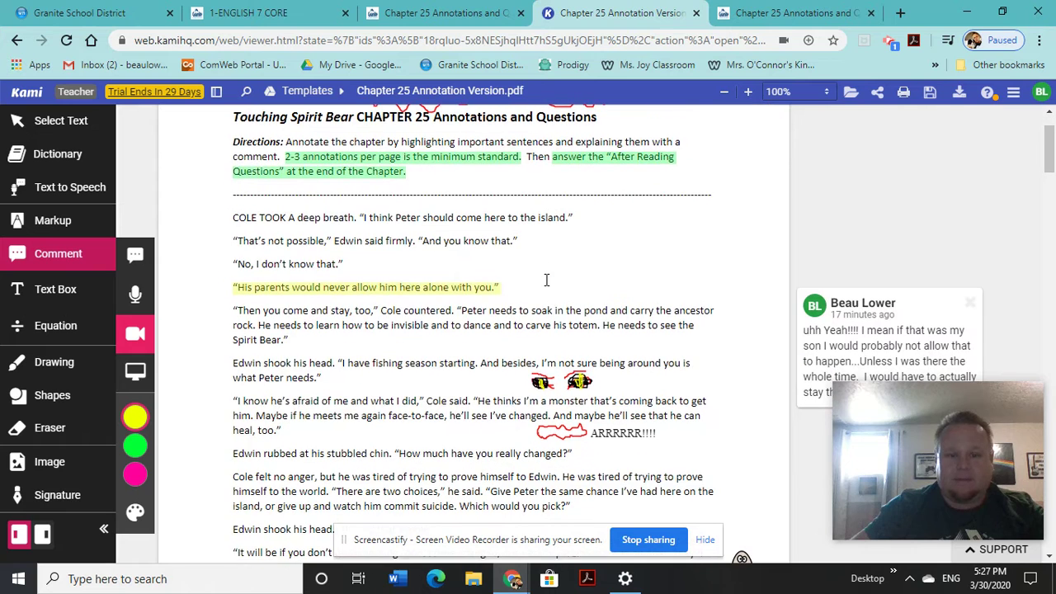
scroll(542, 285, down, 2)
scroll(523, 293, down, 2)
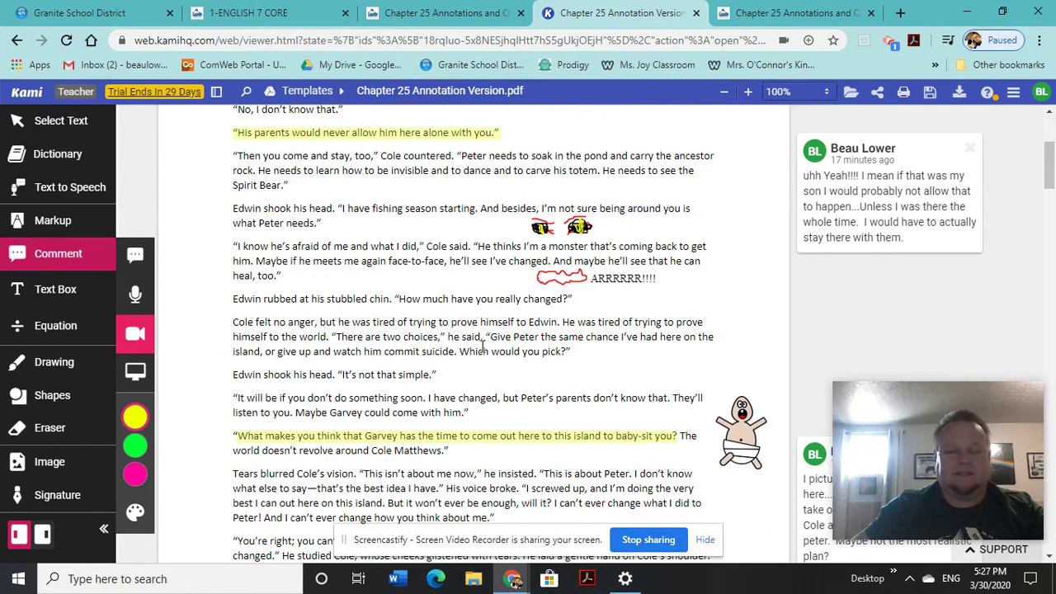
scroll(485, 335, down, 2)
scroll(485, 336, down, 2)
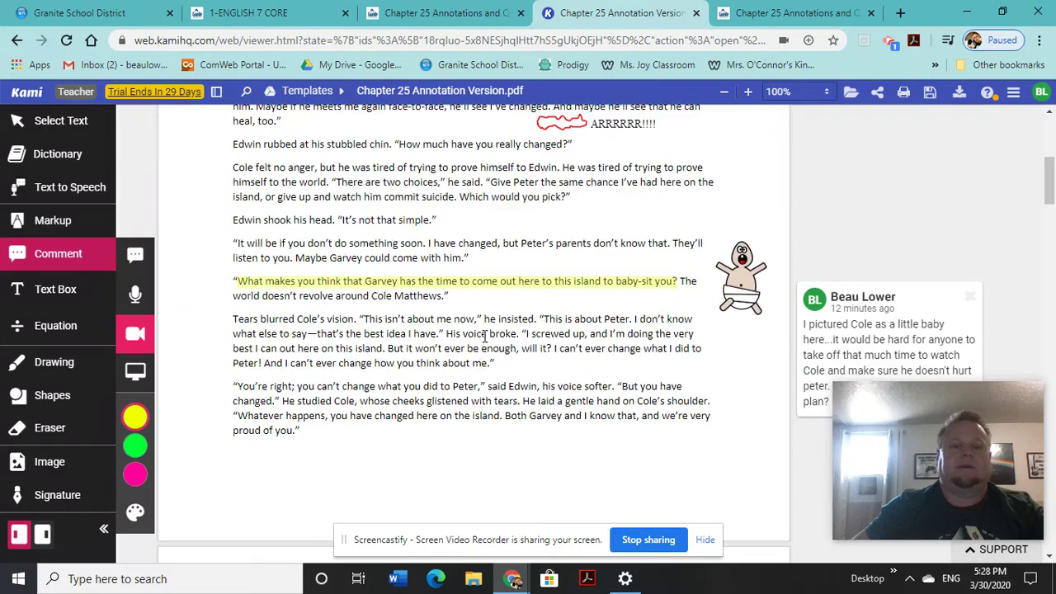
scroll(485, 338, down, 3)
scroll(485, 337, down, 3)
scroll(485, 339, down, 7)
scroll(486, 342, down, 8)
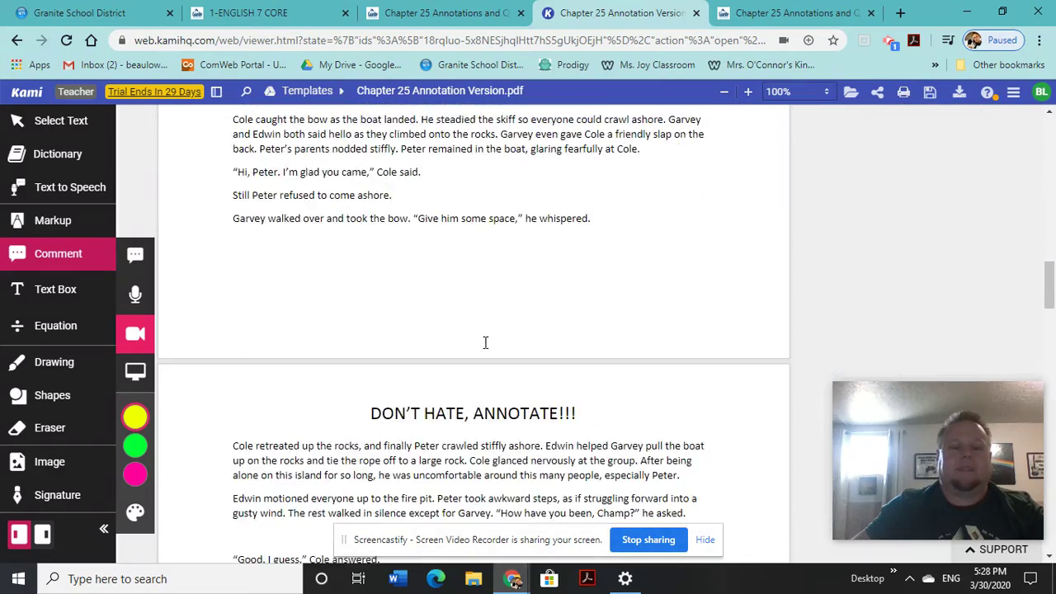
scroll(486, 345, down, 6)
scroll(486, 347, down, 6)
scroll(486, 348, down, 8)
scroll(486, 348, down, 8)
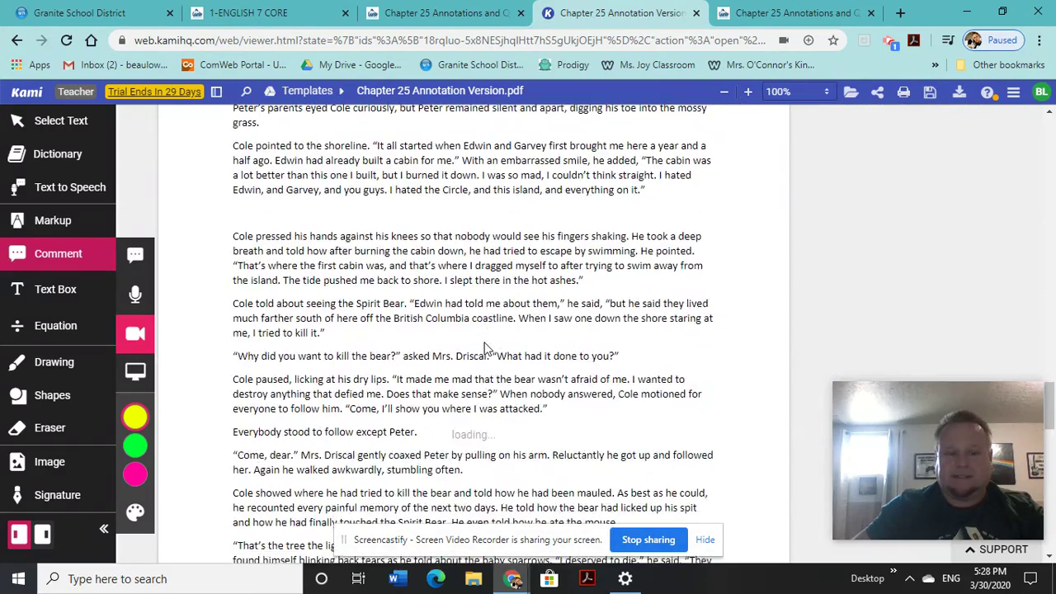
scroll(486, 348, down, 7)
scroll(486, 348, down, 5)
scroll(486, 346, down, 4)
scroll(474, 351, down, 8)
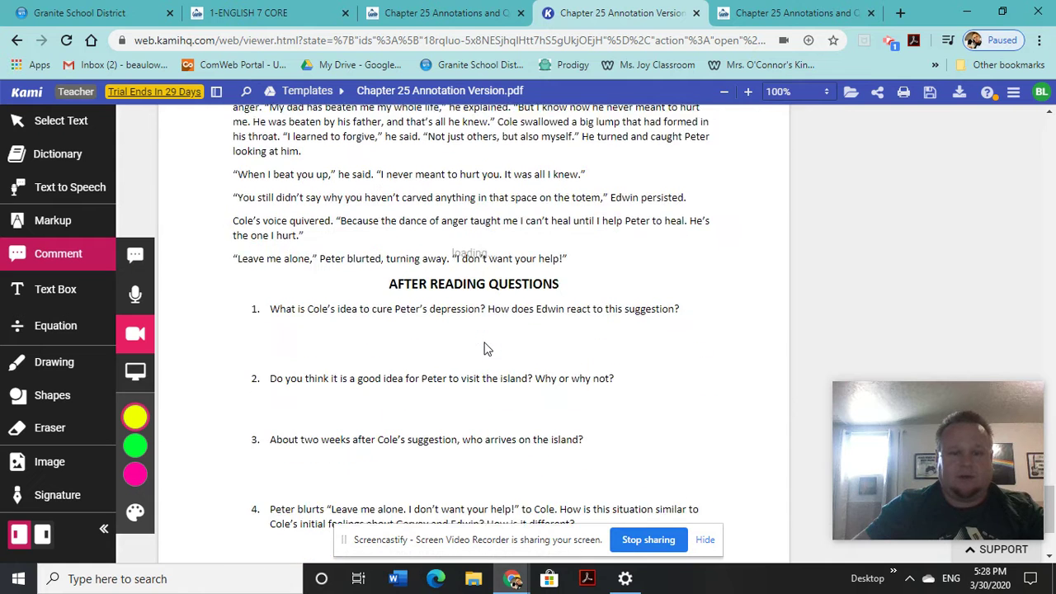
scroll(464, 356, down, 3)
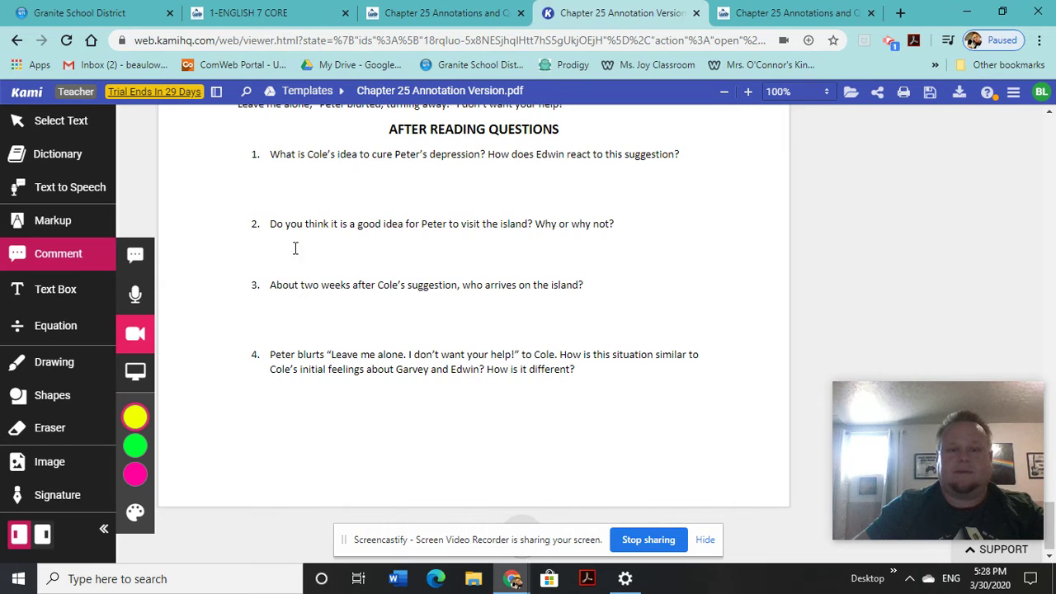
scroll(408, 261, up, 2)
scroll(536, 231, up, 4)
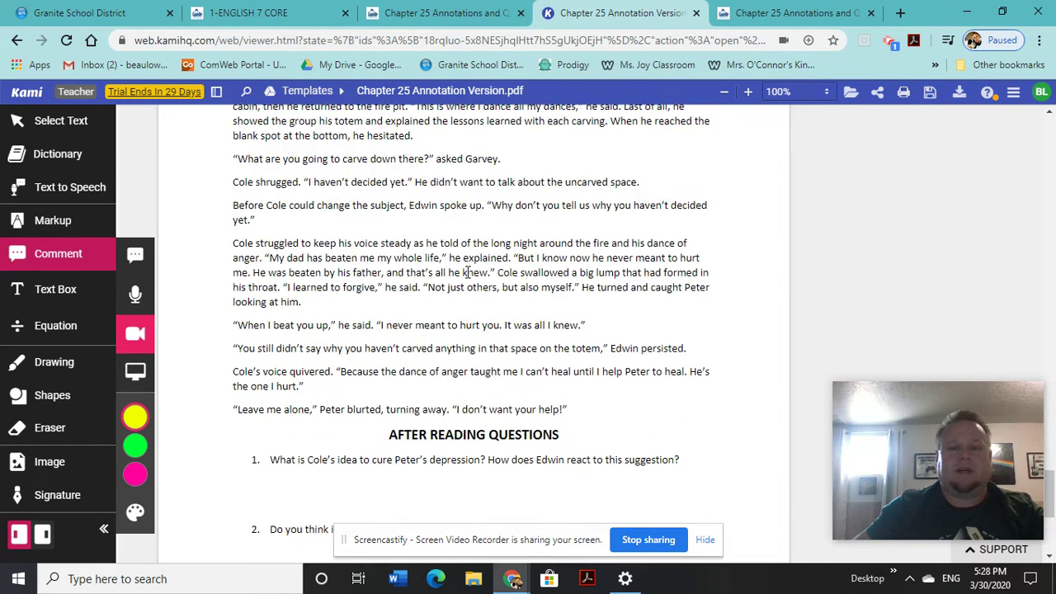
scroll(658, 202, up, 2)
scroll(643, 240, down, 3)
scroll(577, 371, down, 3)
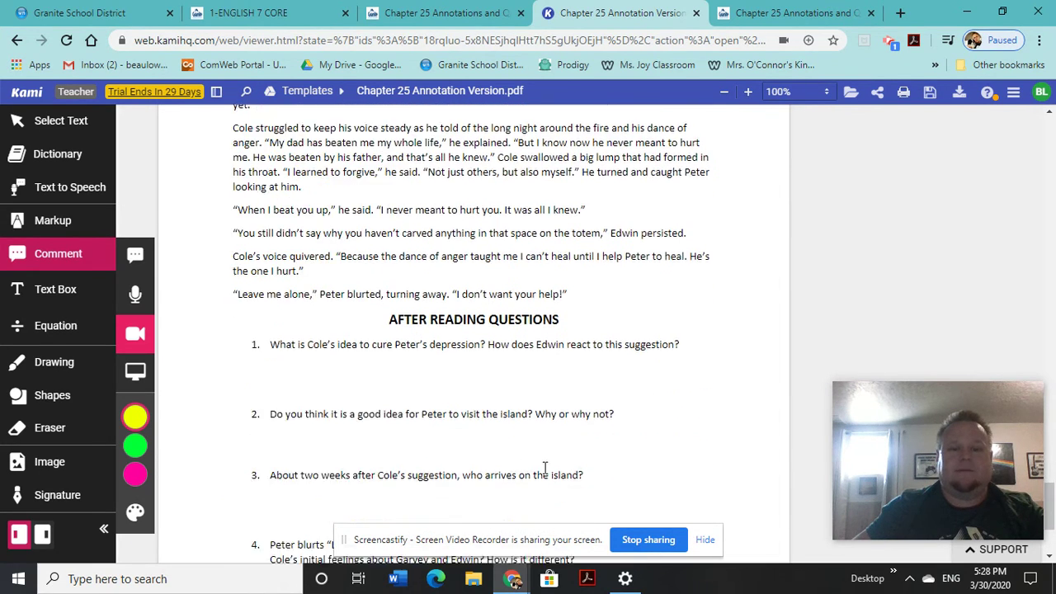
scroll(532, 472, down, 1)
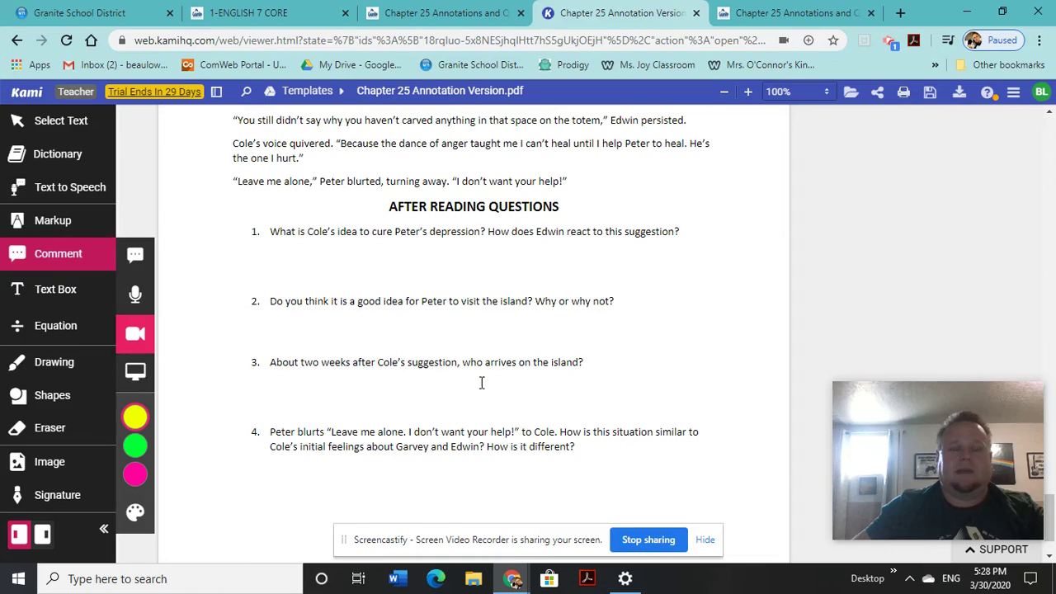
scroll(471, 384, up, 1)
scroll(479, 371, up, 2)
scroll(495, 354, down, 1)
scroll(493, 357, down, 1)
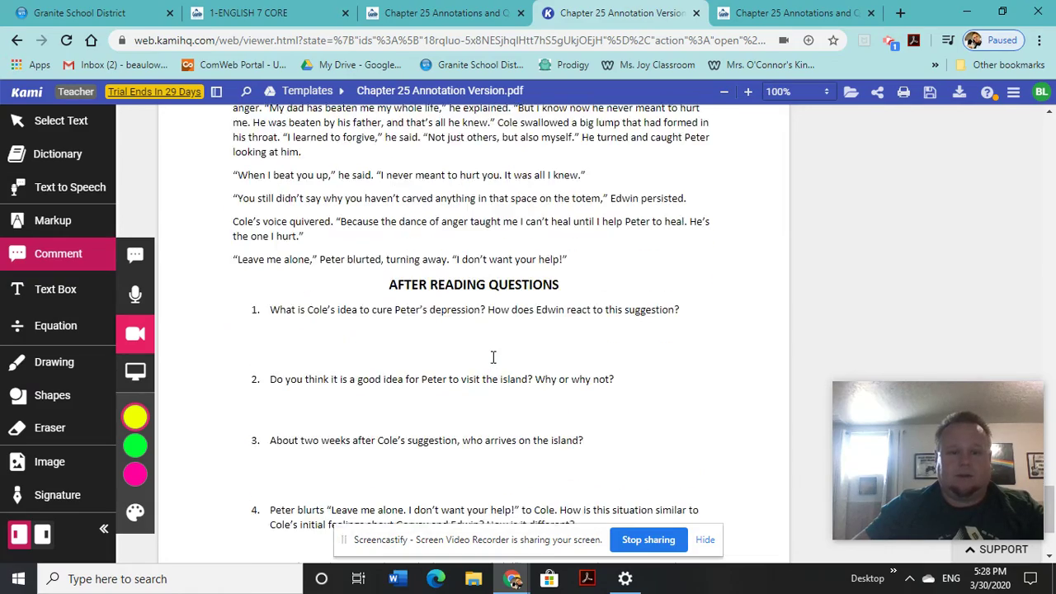
scroll(493, 356, up, 1)
scroll(491, 355, up, 5)
scroll(483, 338, up, 2)
scroll(470, 266, down, 5)
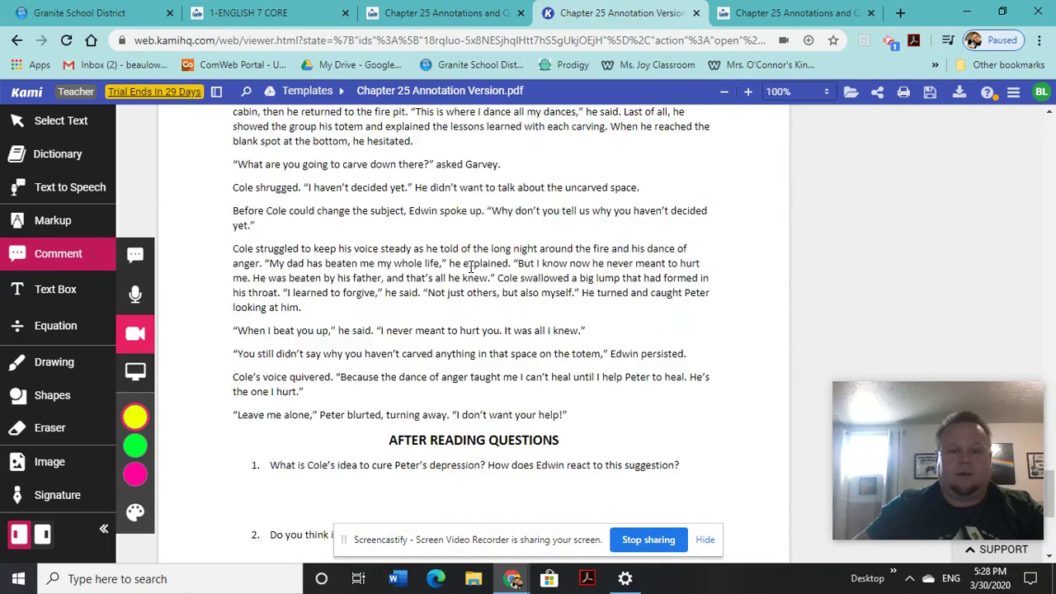
scroll(475, 268, down, 3)
scroll(462, 318, down, 1)
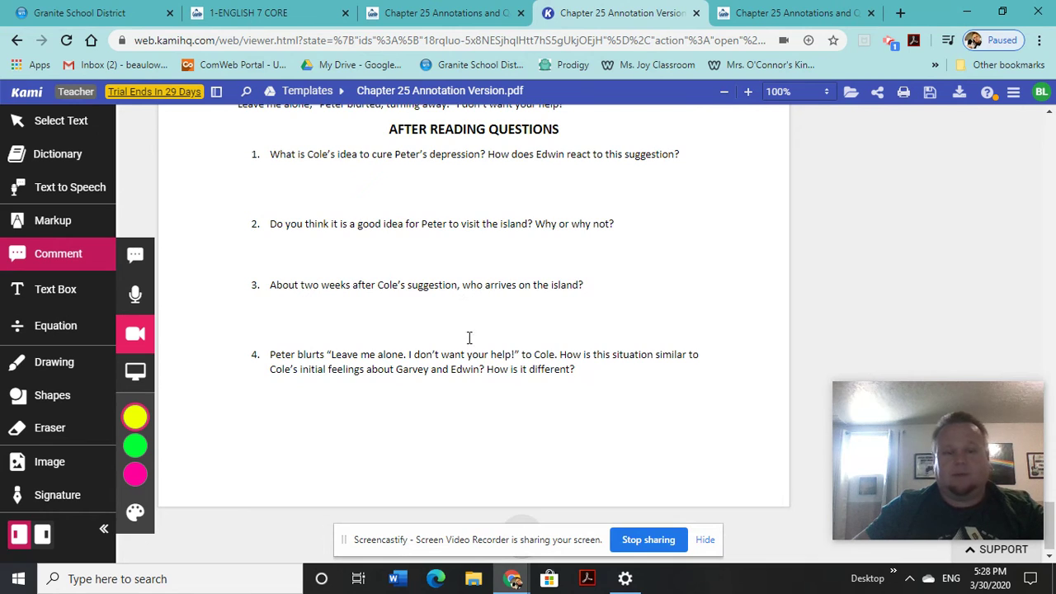
scroll(413, 284, up, 1)
scroll(434, 255, up, 3)
scroll(450, 262, up, 2)
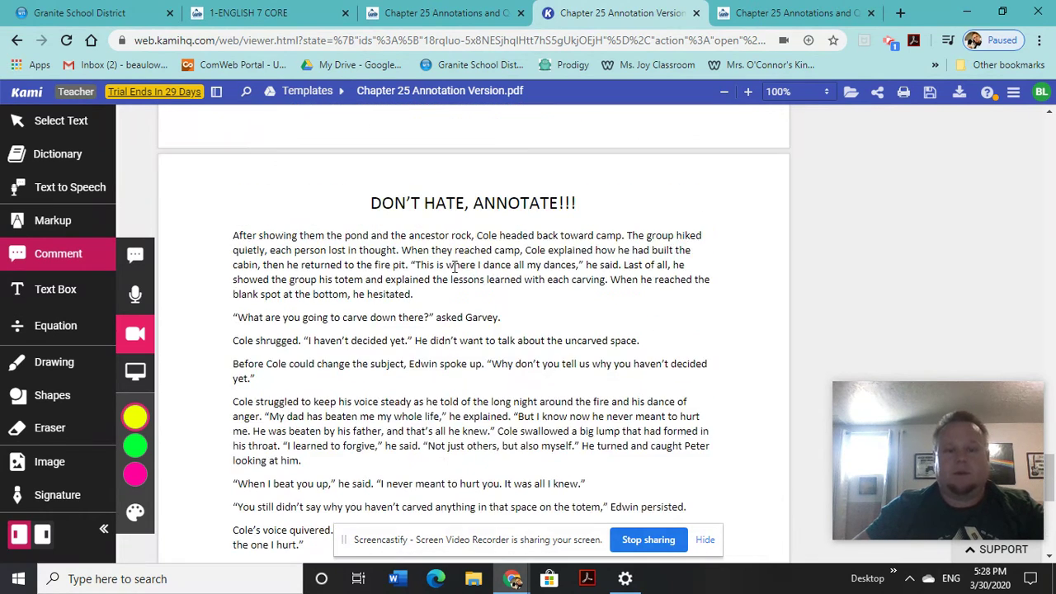
scroll(495, 266, up, 1)
scroll(514, 267, up, 2)
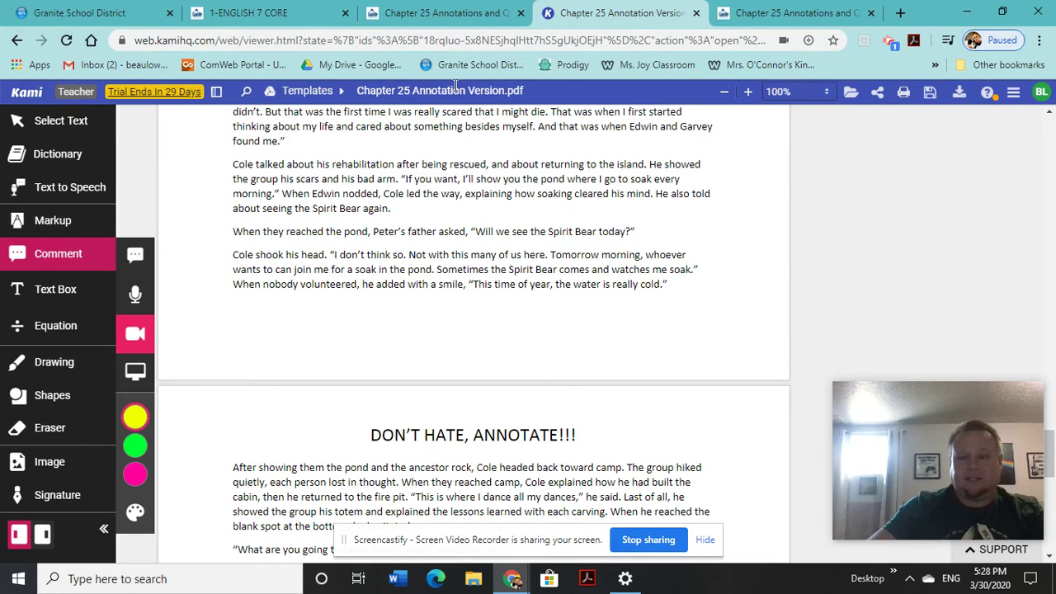
scroll(422, 304, up, 2)
scroll(474, 301, up, 2)
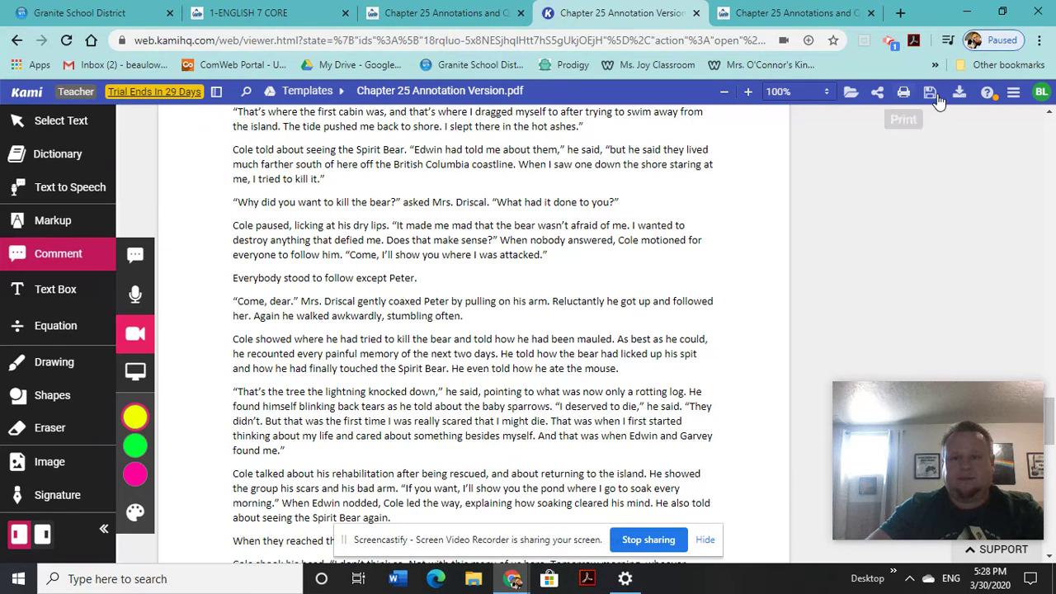
Switch from the Chapter 25 assignment tab to the 1-ENGLISH 7 CORE modules tab.
click(437, 14)
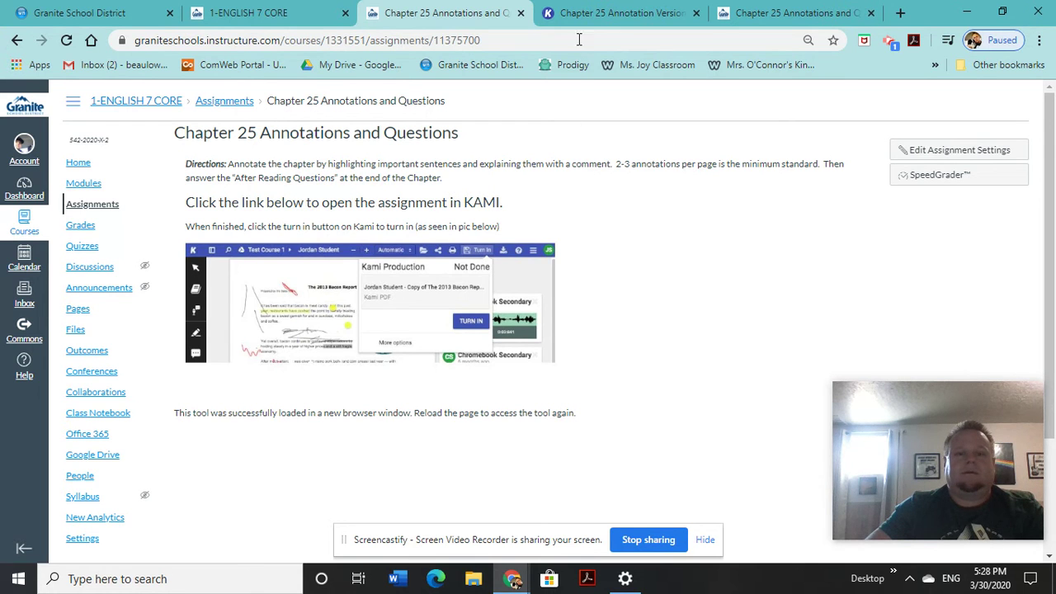
click(302, 17)
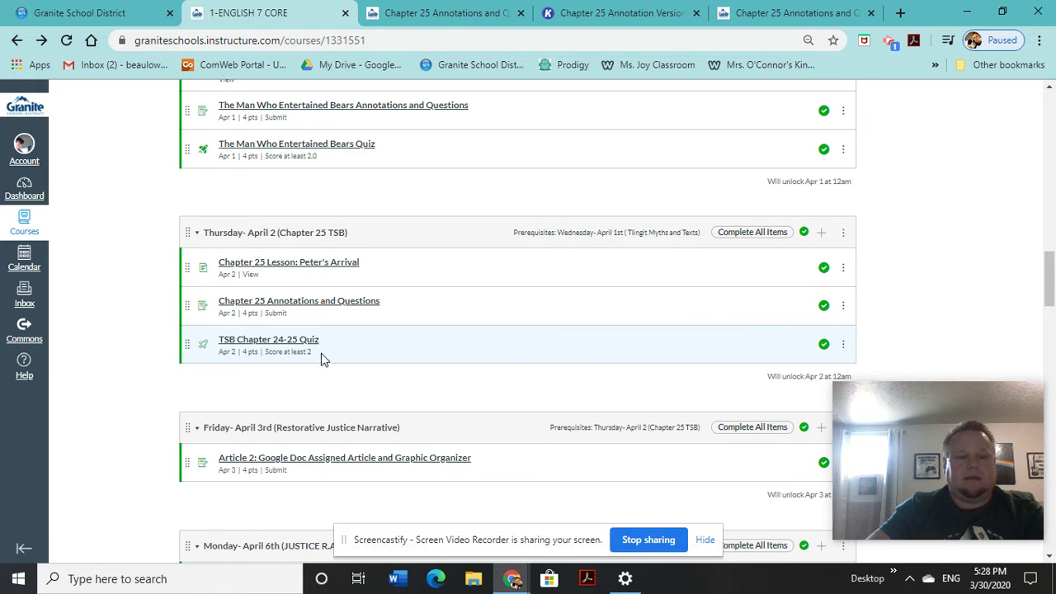
drag(317, 354, 245, 355)
scroll(263, 405, down, 1)
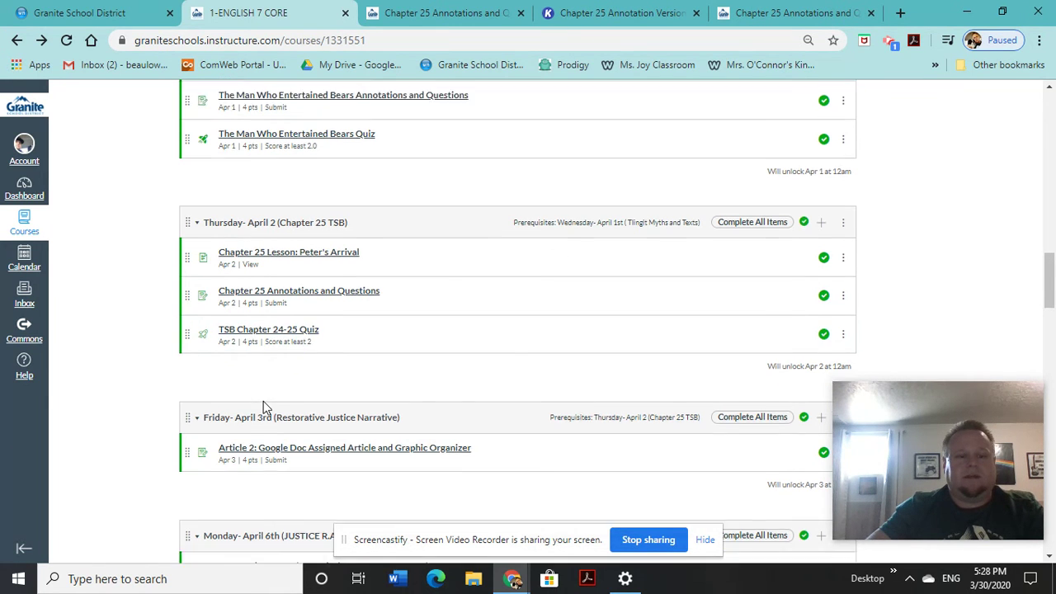
scroll(263, 402, down, 1)
scroll(177, 343, down, 1)
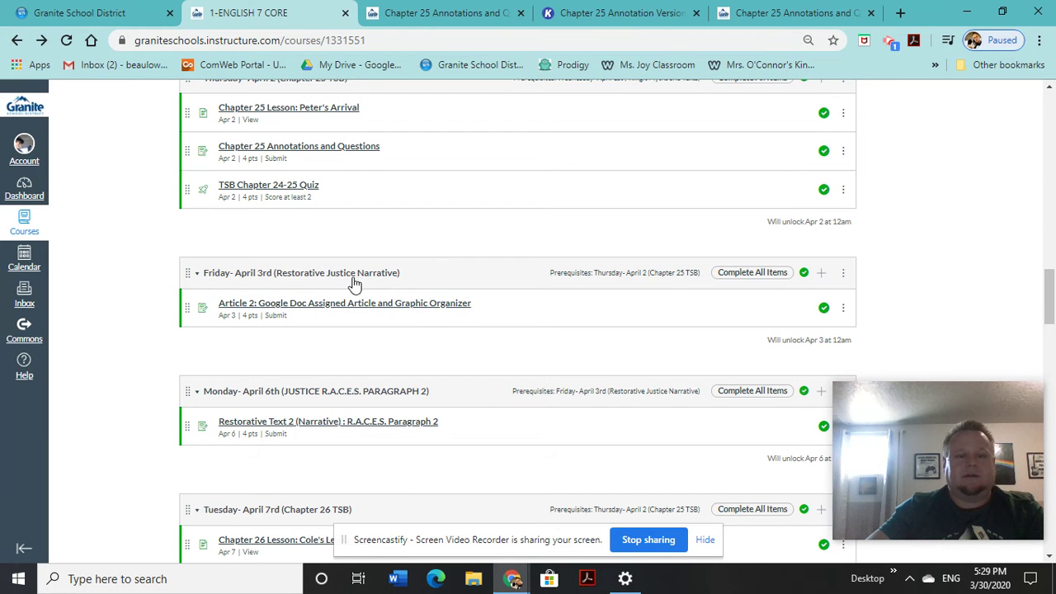
scroll(432, 332, up, 2)
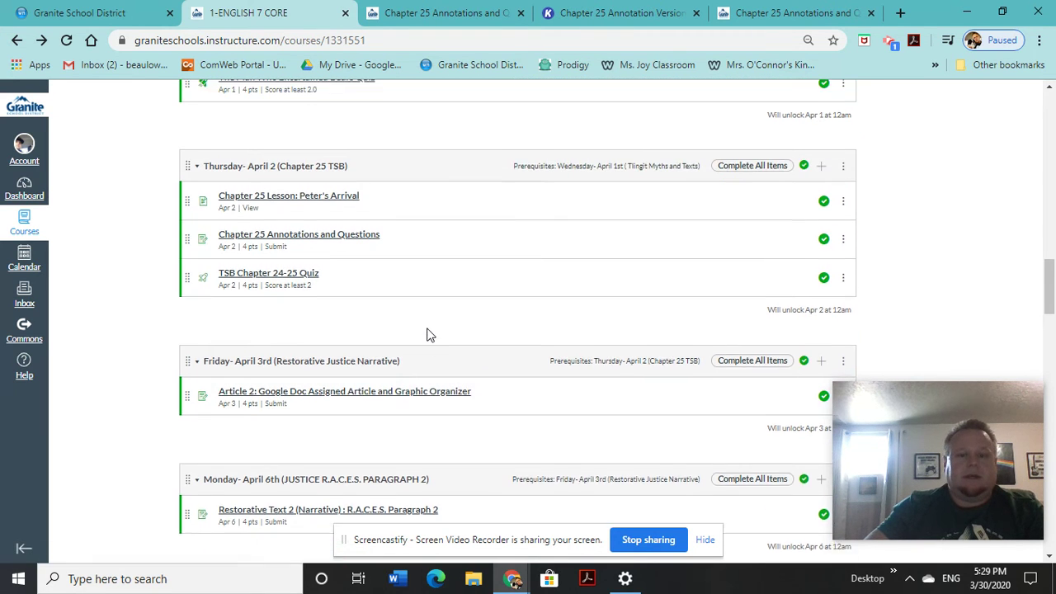
scroll(301, 330, down, 1)
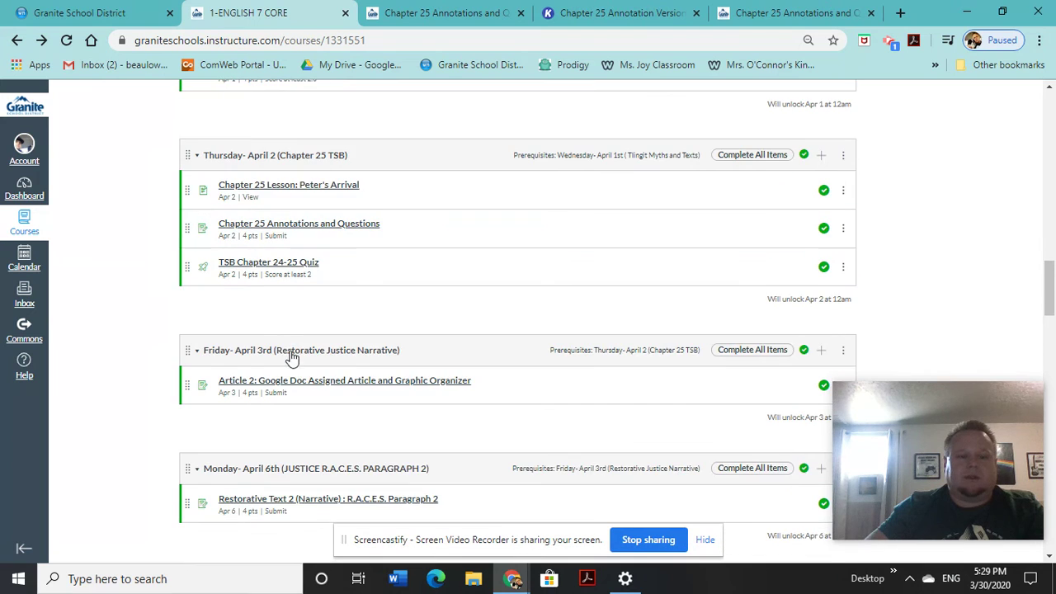
scroll(277, 337, down, 1)
scroll(305, 379, up, 1)
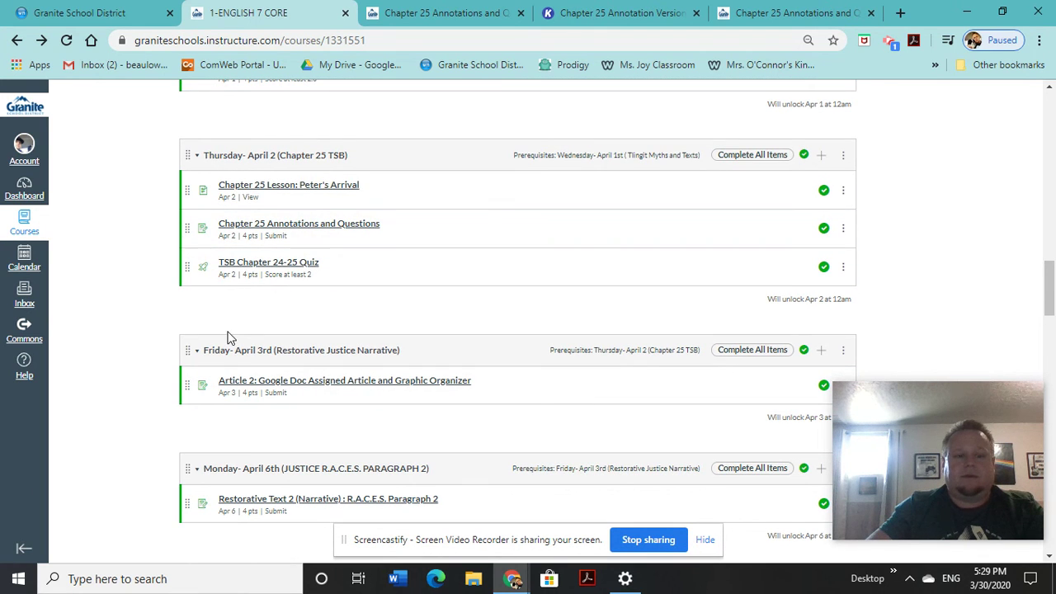
scroll(295, 359, down, 1)
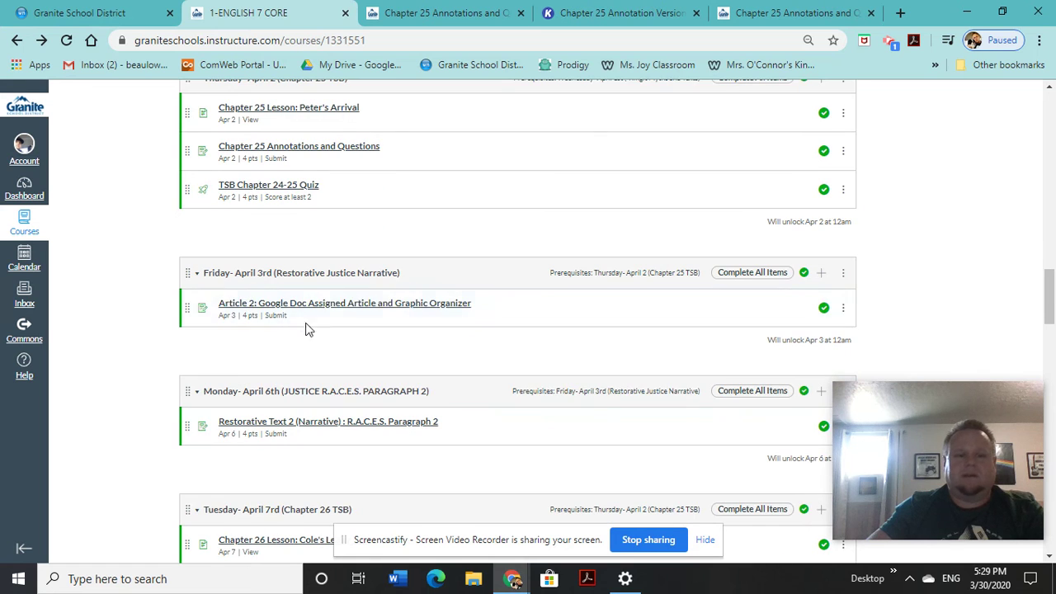
scroll(305, 361, down, 1)
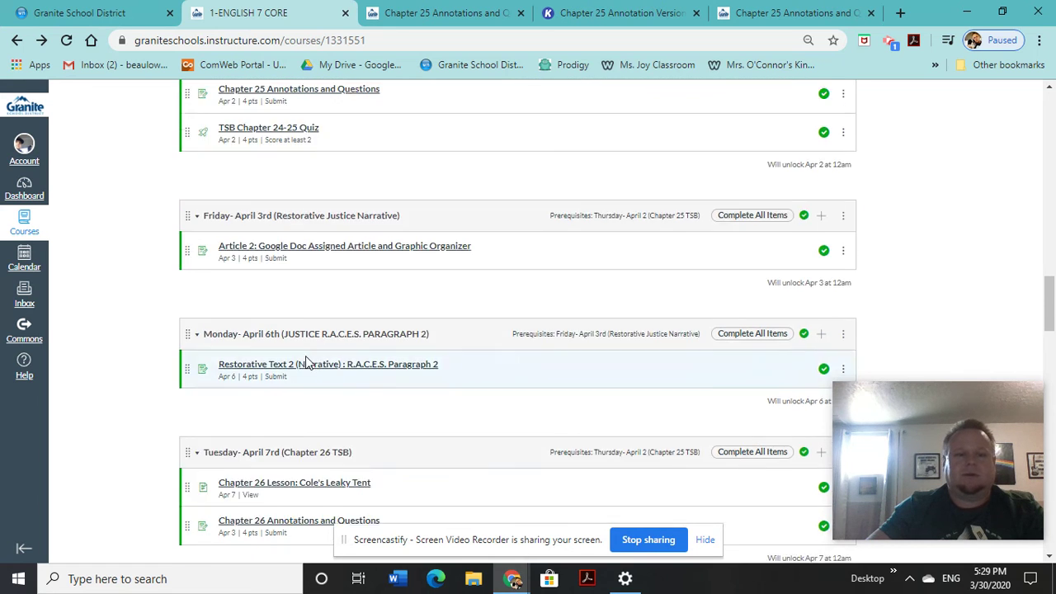
scroll(330, 360, up, 2)
scroll(351, 356, up, 1)
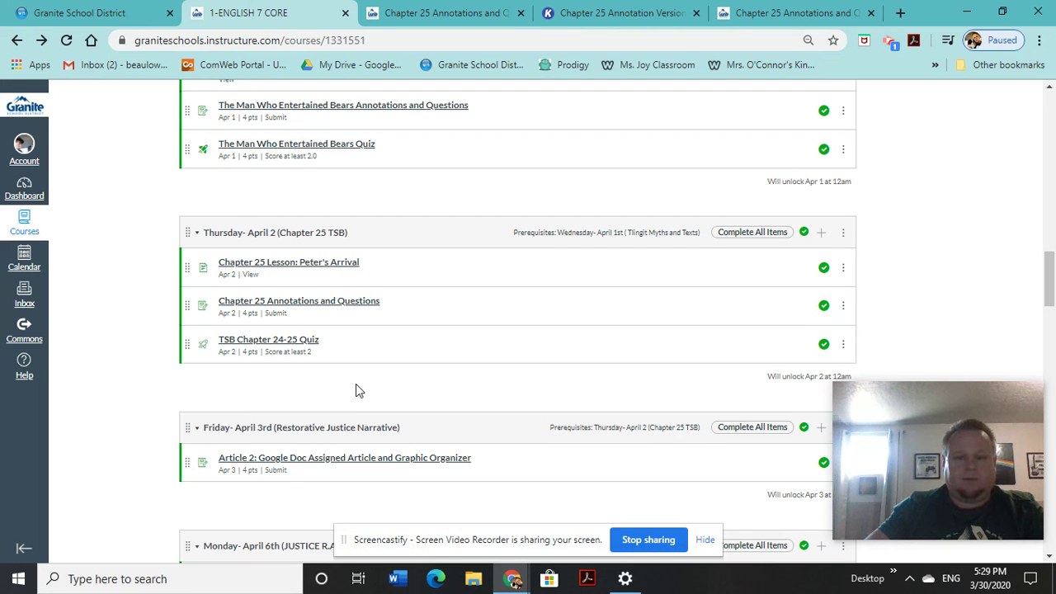
scroll(356, 382, up, 1)
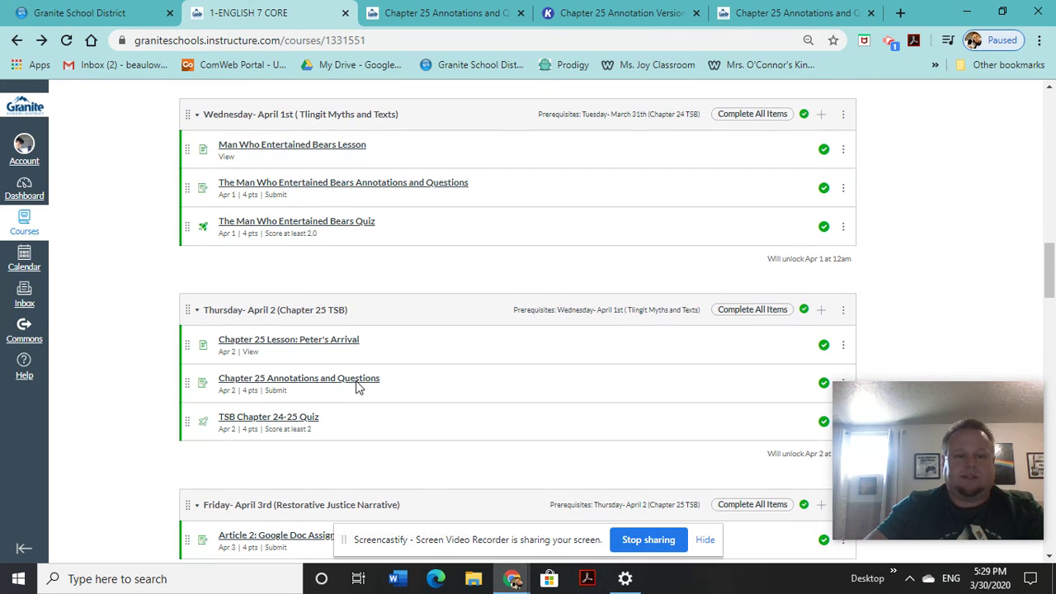